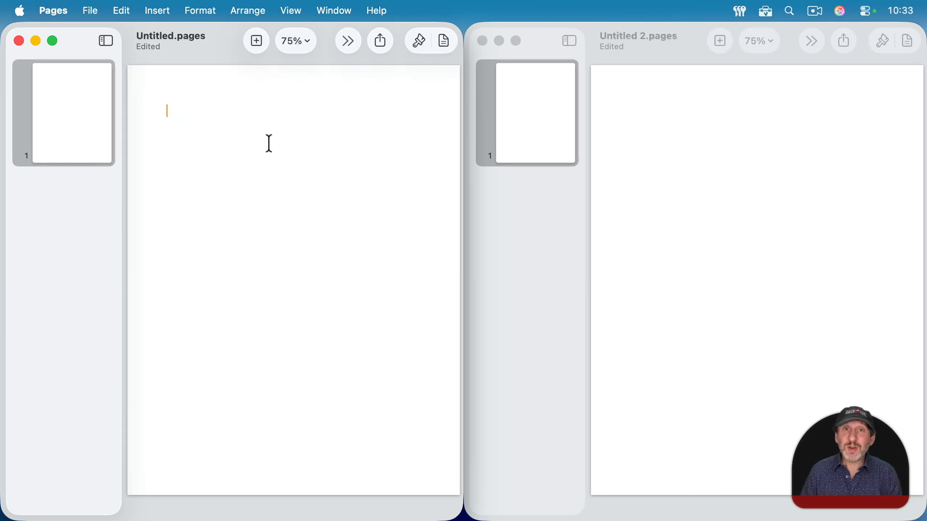
pyautogui.click(669, 202)
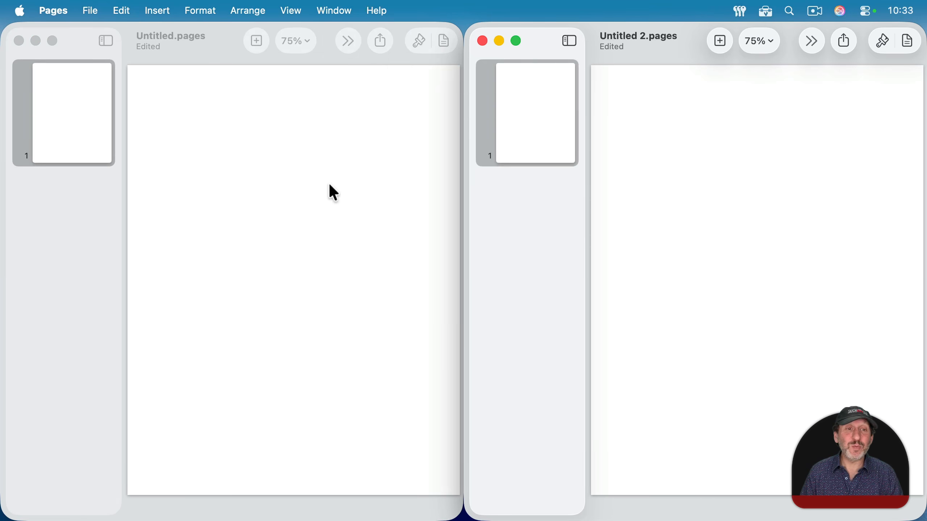
pyautogui.click(330, 185)
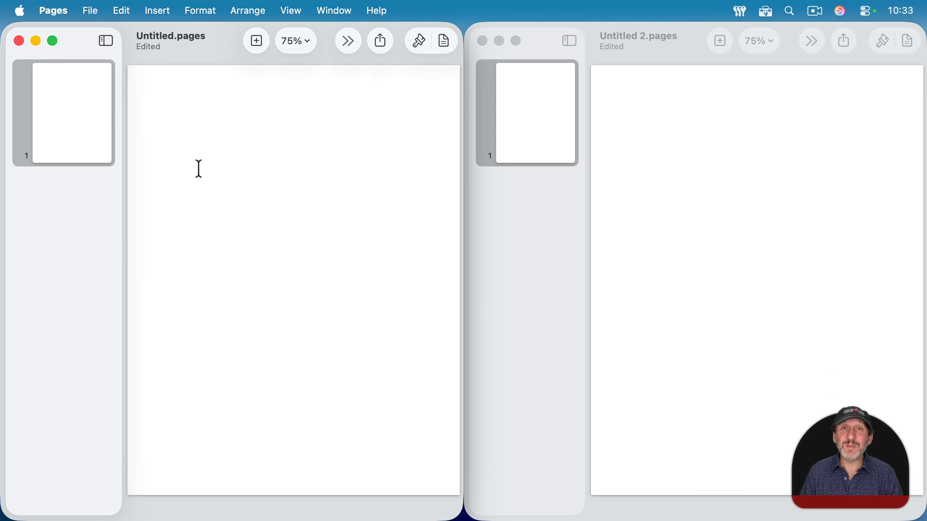
pyautogui.click(740, 174)
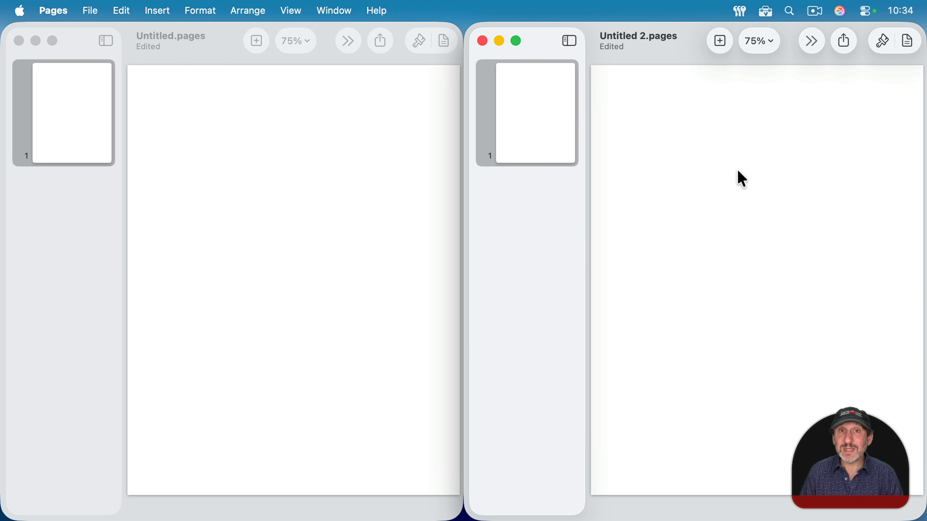
# Fill the Untitled document with repeated lines reading "Mac Pages is two apps in one." until the text runs onto a second page
pyautogui.click(329, 149)
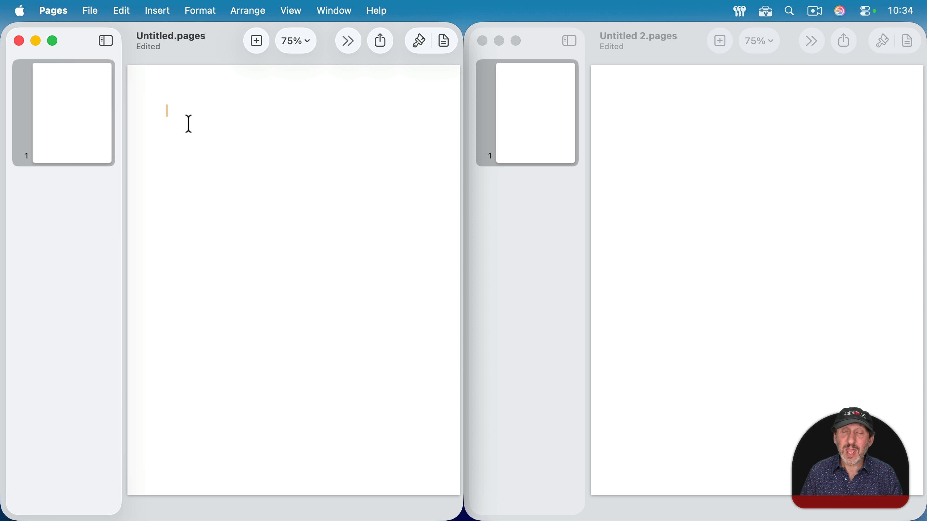
pyautogui.write('Mac Pages is two apps in one.')
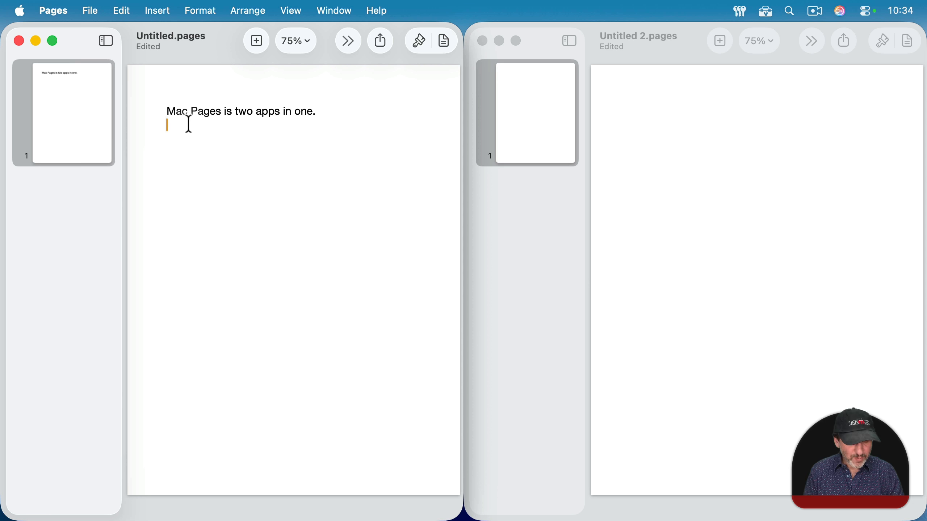
pyautogui.write('Mac Pages is two apps in one.')
pyautogui.write('Mac Pages is two apps in one.')
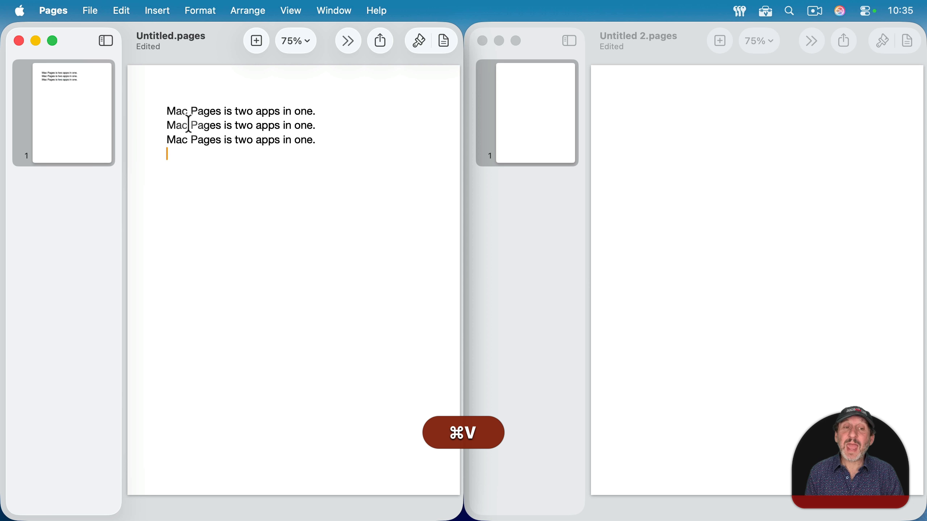
pyautogui.press('super+v')
pyautogui.press('super+v')
pyautogui.press('super+v')
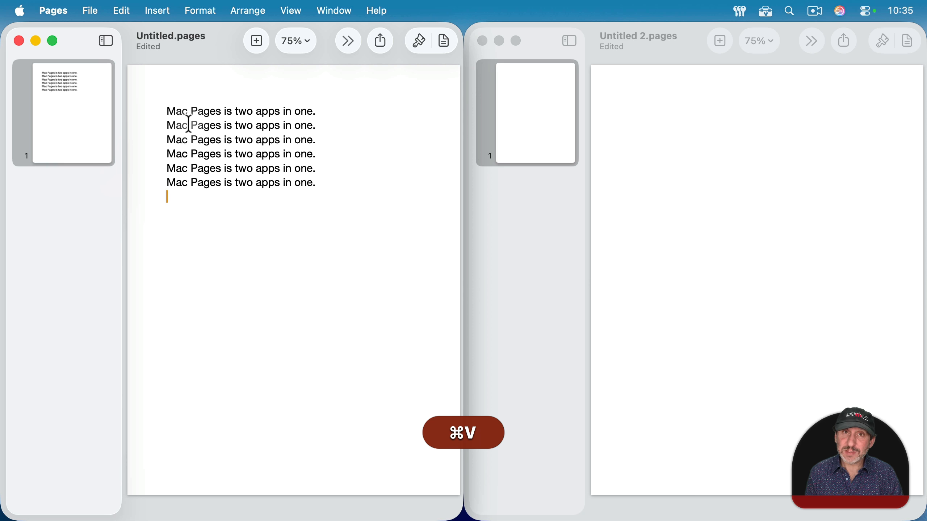
pyautogui.press('super+v')
pyautogui.press('super+v')
pyautogui.press('super+v')
pyautogui.press('super+v')
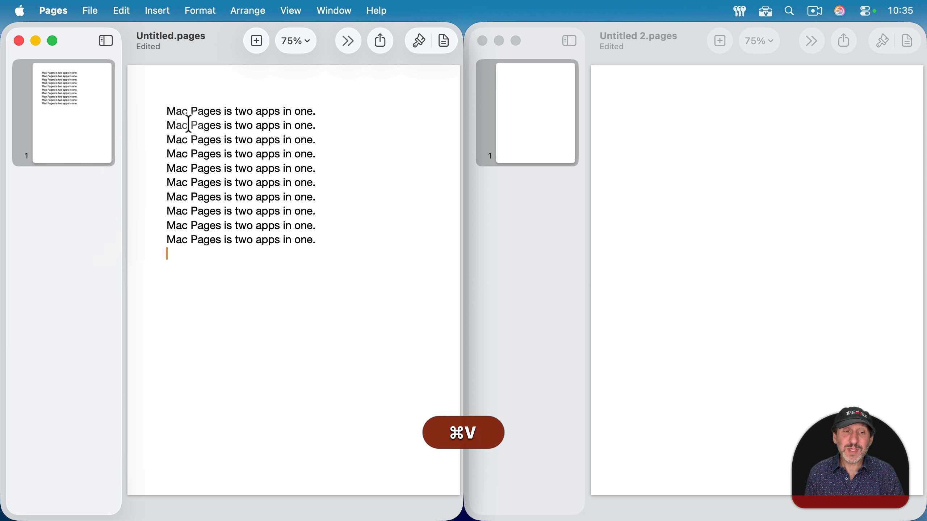
pyautogui.press('super+v')
pyautogui.press('super+v')
pyautogui.press('super+v')
pyautogui.press('super+v')
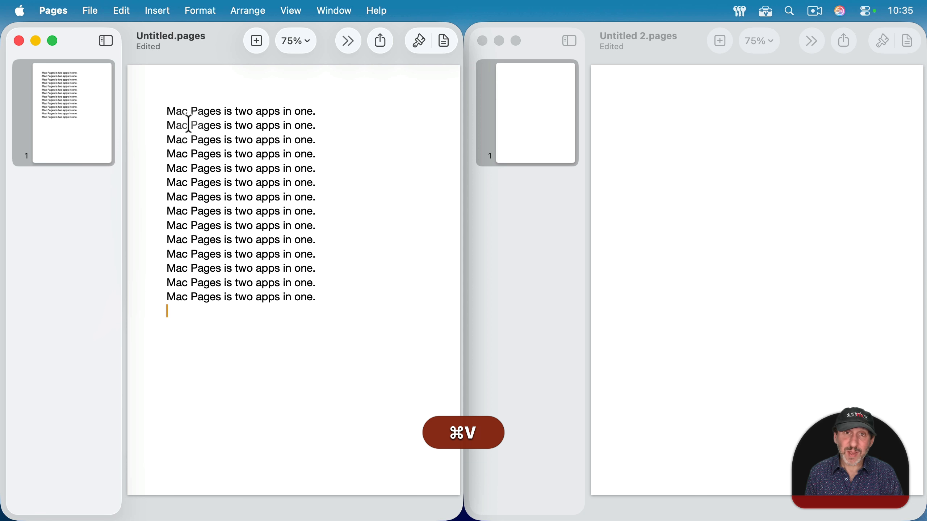
pyautogui.press('super+v')
pyautogui.press('super+v')
pyautogui.press('super+v')
pyautogui.press('super+v')
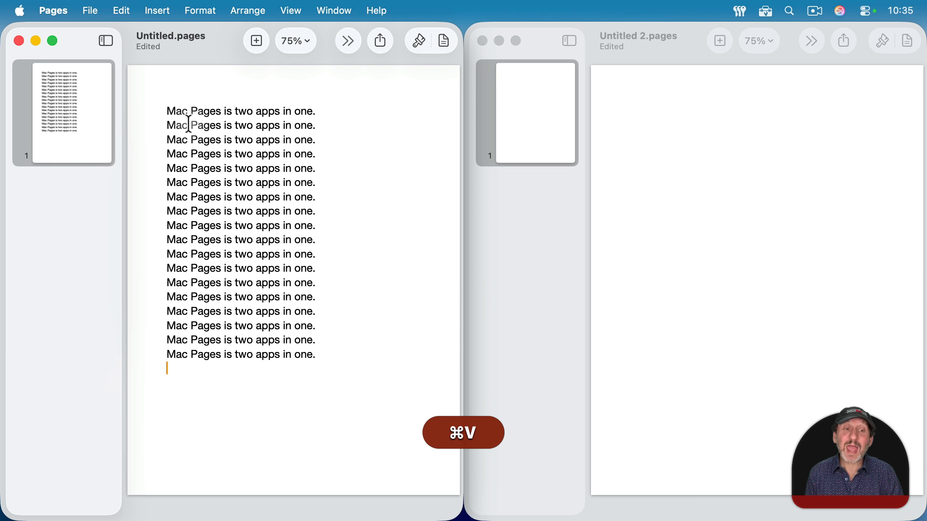
pyautogui.press('super+v')
pyautogui.press('super+v')
pyautogui.press('super+v')
pyautogui.press('super+v')
pyautogui.press('super+v')
pyautogui.press('super+v')
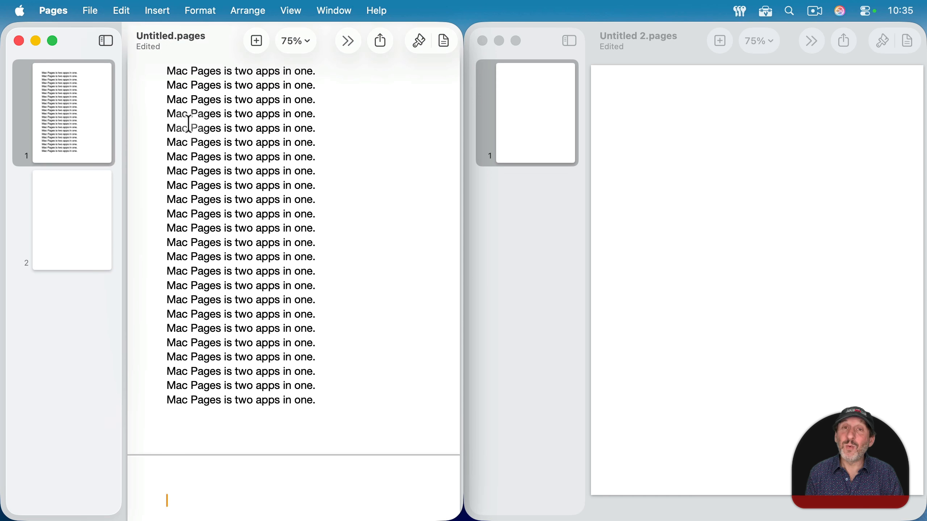
pyautogui.press('super+v')
pyautogui.press('super+v')
pyautogui.press('super+v')
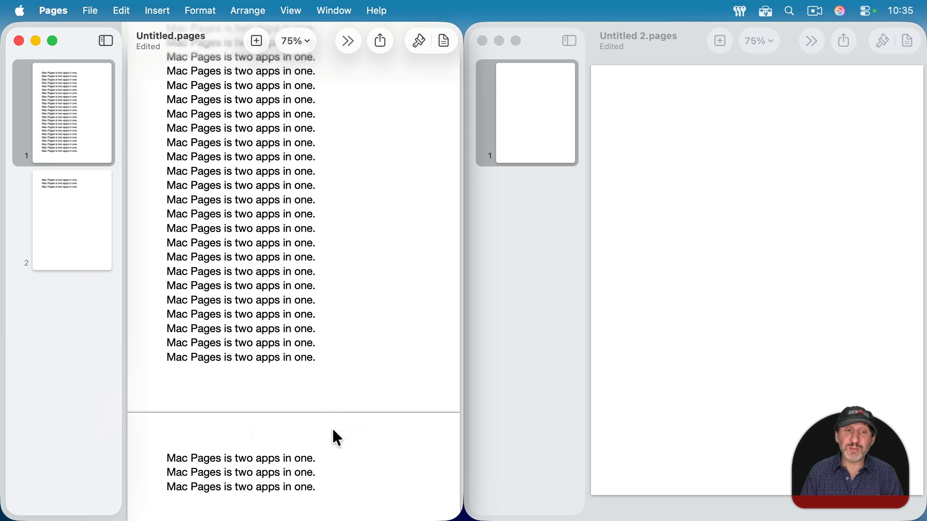
# Insert an empty line midway through the first page's text and delete the last six lines of the document
pyautogui.click(325, 186)
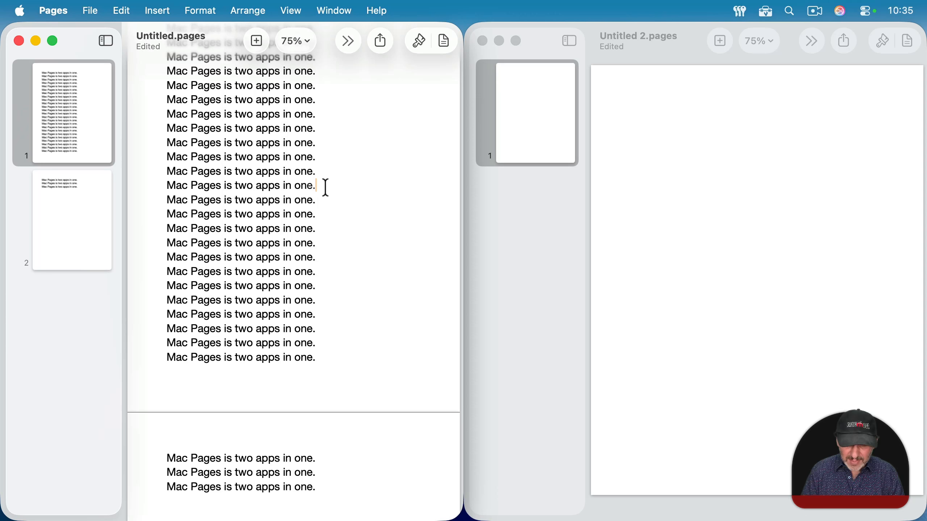
pyautogui.press('Return')
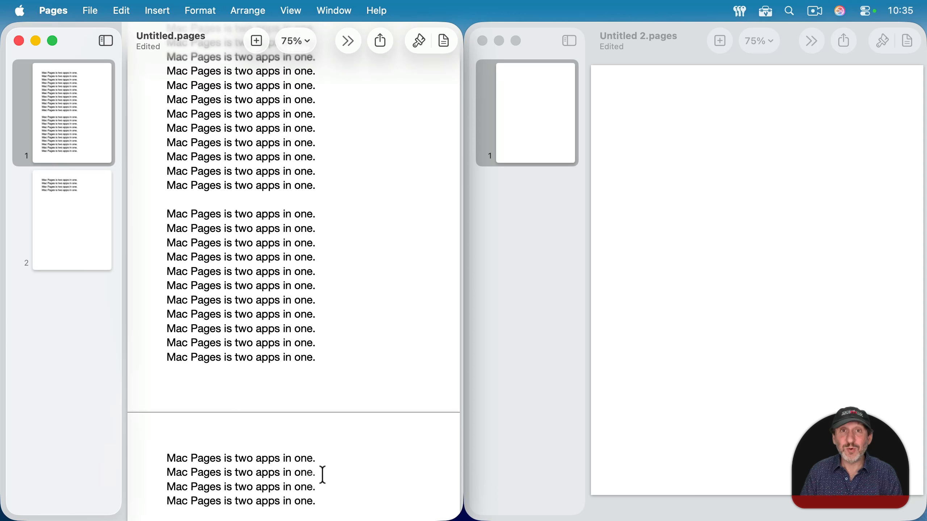
pyautogui.moveTo(341, 498); pyautogui.dragTo(159, 339)
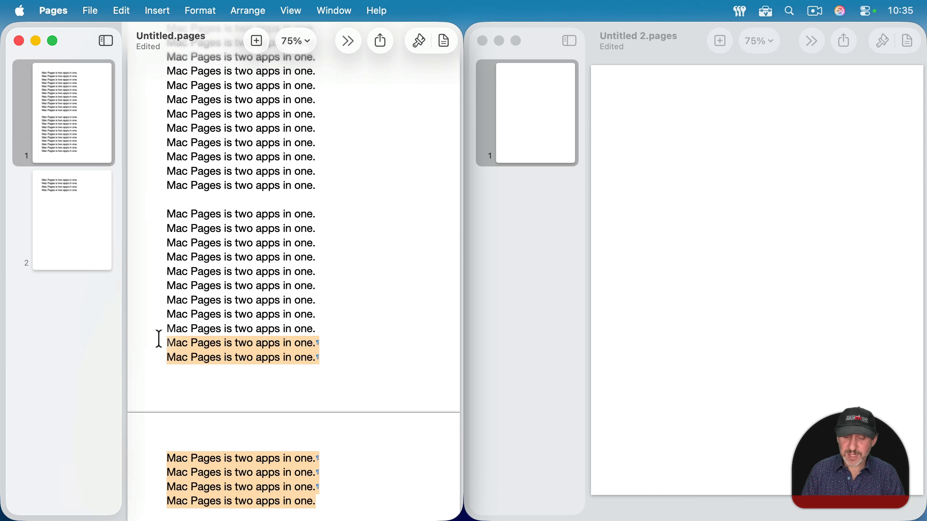
pyautogui.press('BackSpace')
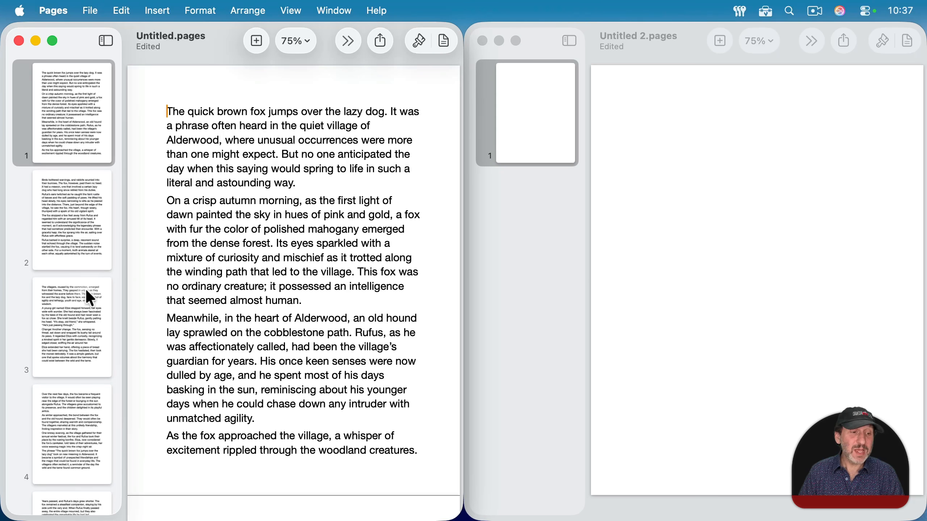
# Show the layout outlines for the body, header and footer areas of the fox story document
pyautogui.scroll(-3, 86, 290)
pyautogui.scroll(3, 89, 223)
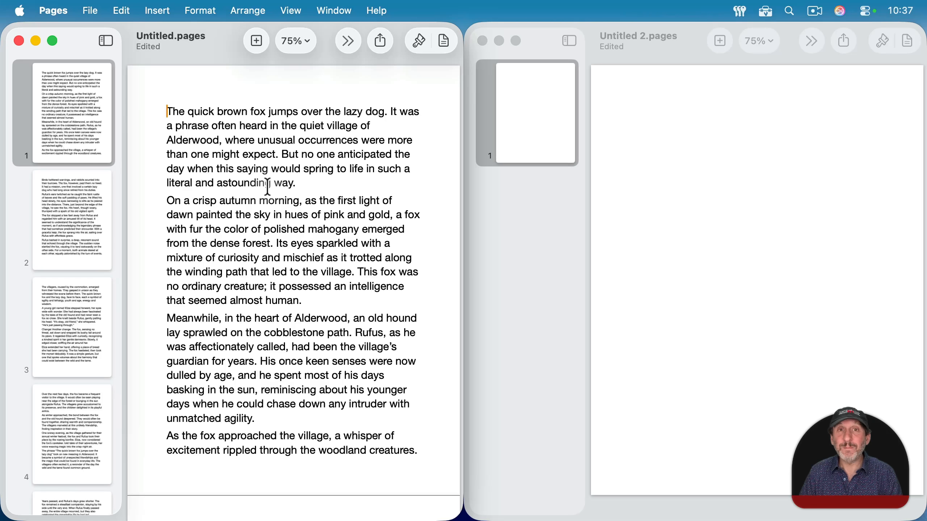
pyautogui.click(291, 11)
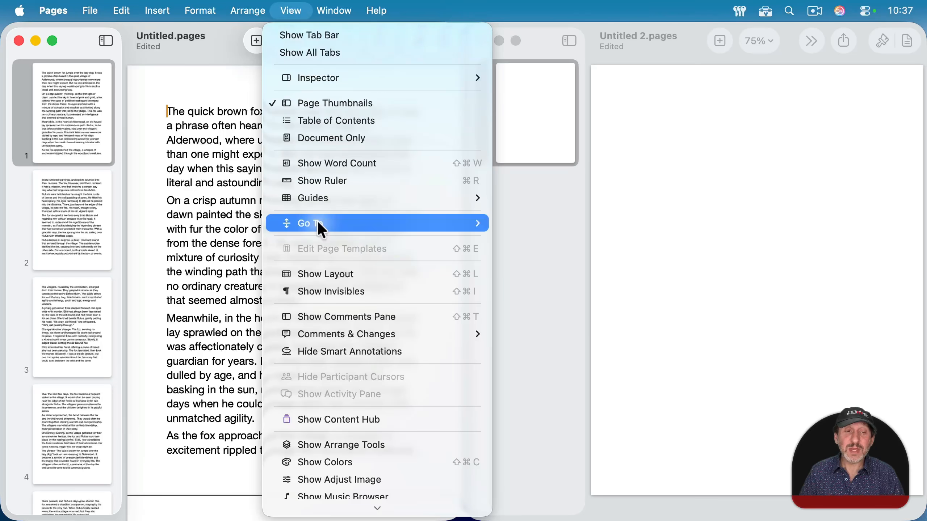
pyautogui.click(330, 275)
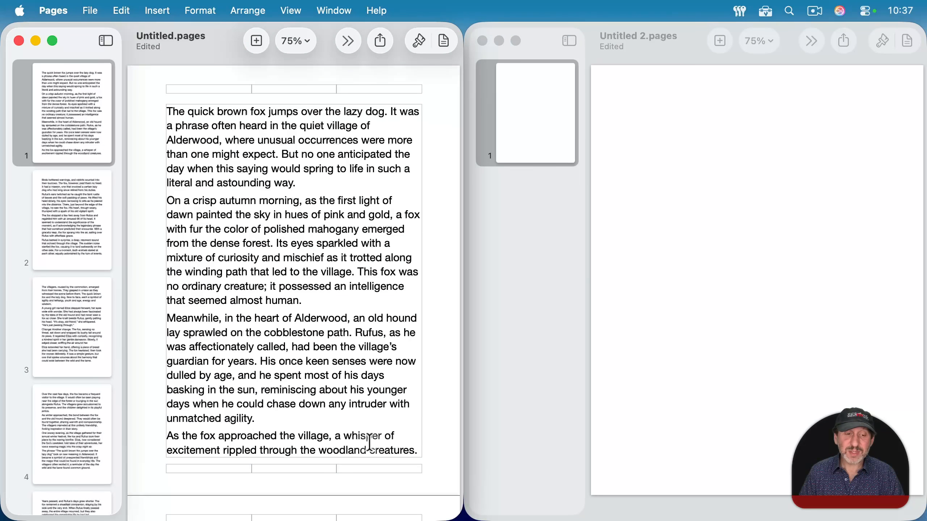
# Look through pages 2, 3 and 4 of the fox story and return to page 1
pyautogui.click(68, 211)
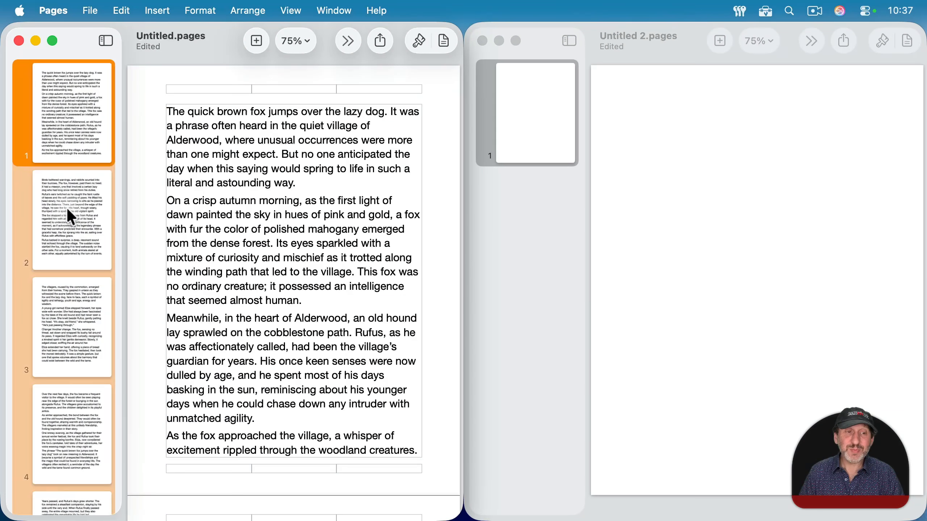
pyautogui.click(69, 318)
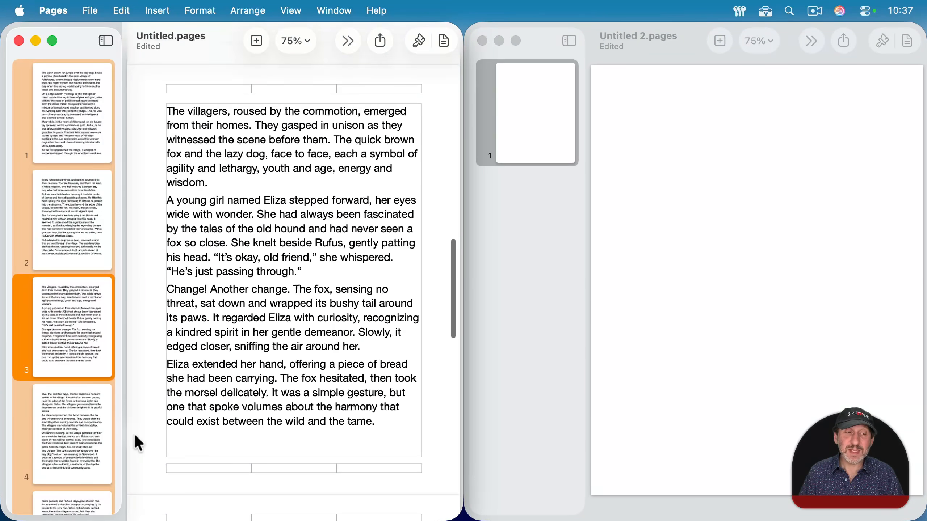
pyautogui.click(74, 431)
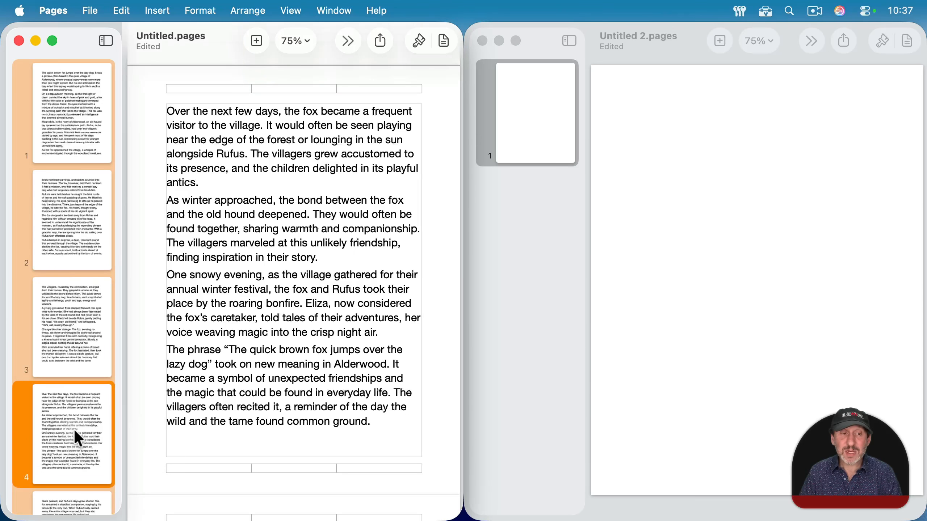
pyautogui.click(74, 148)
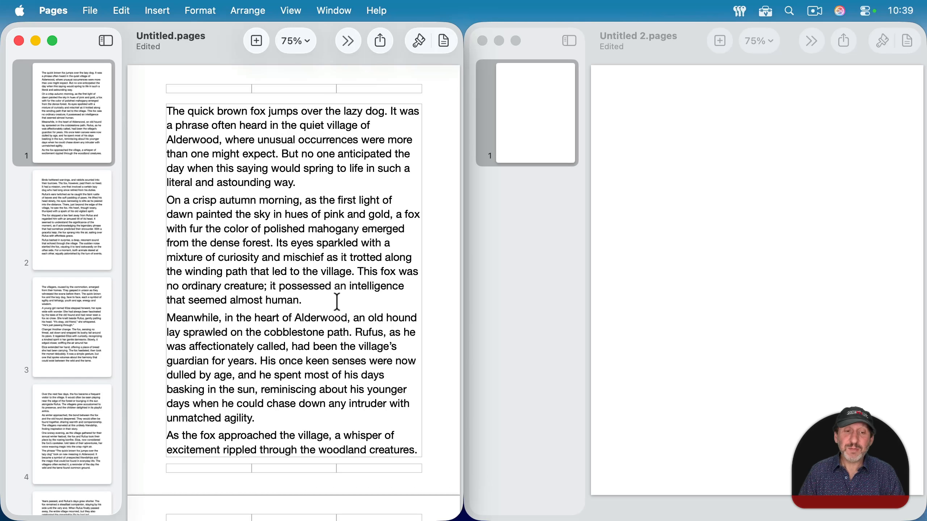
# Paste the copied photo into page 1's text and insert two empty paragraphs after the first paragraph
pyautogui.press('super+v')
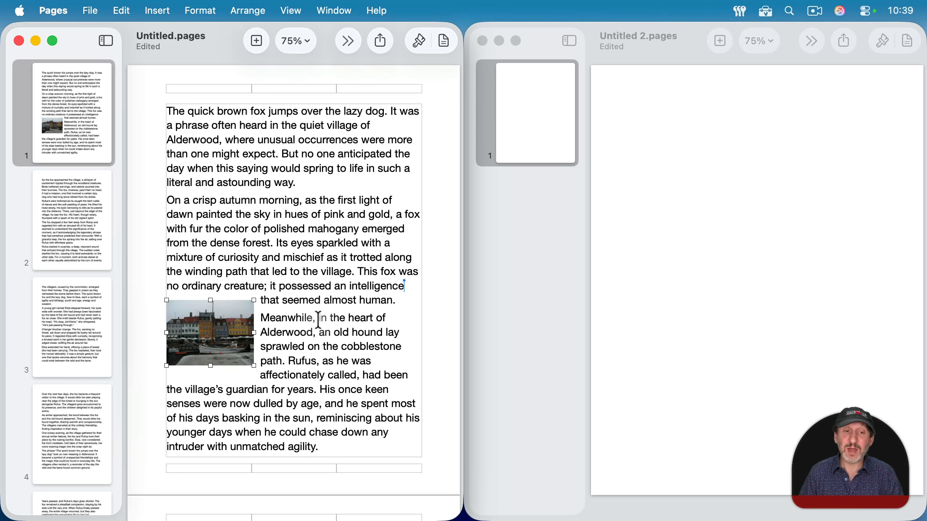
pyautogui.click(318, 187)
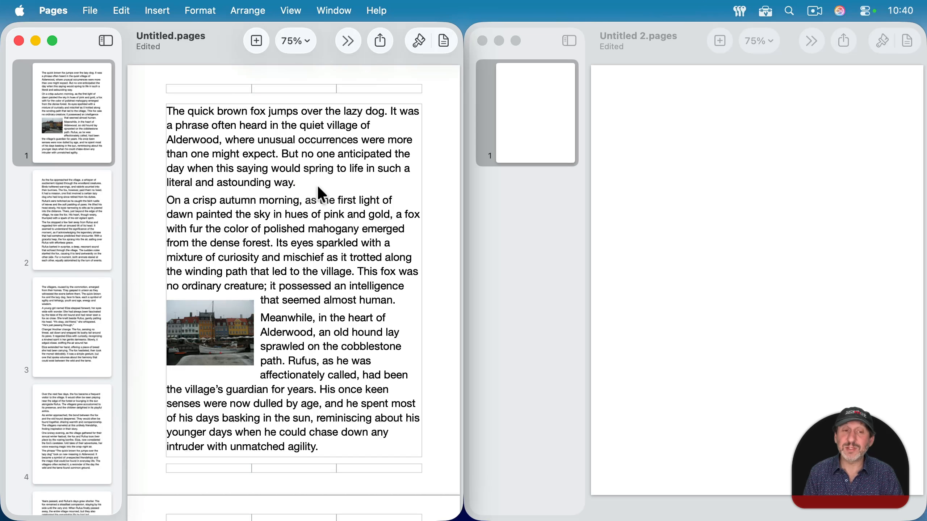
pyautogui.press('Return')
pyautogui.press('Return')
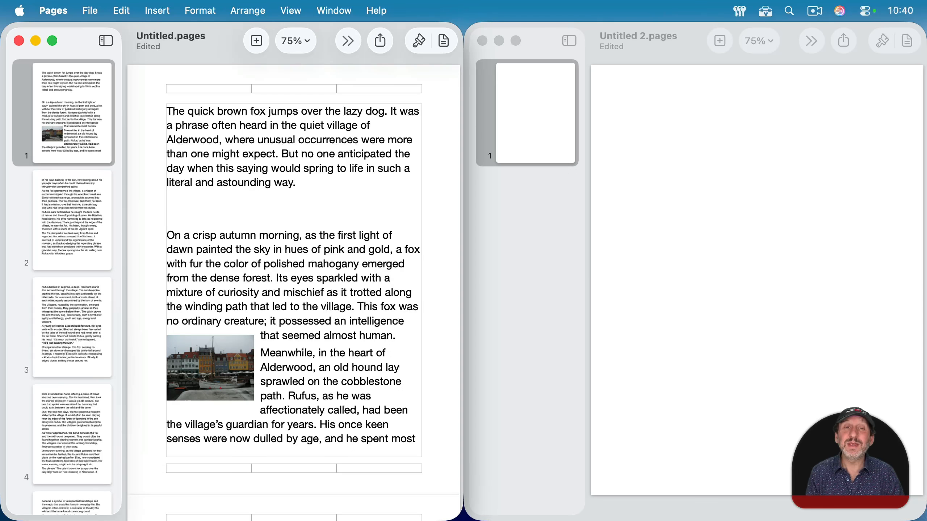
# Set the object placement of the photo on page 1 to Stay on Page
pyautogui.click(214, 379)
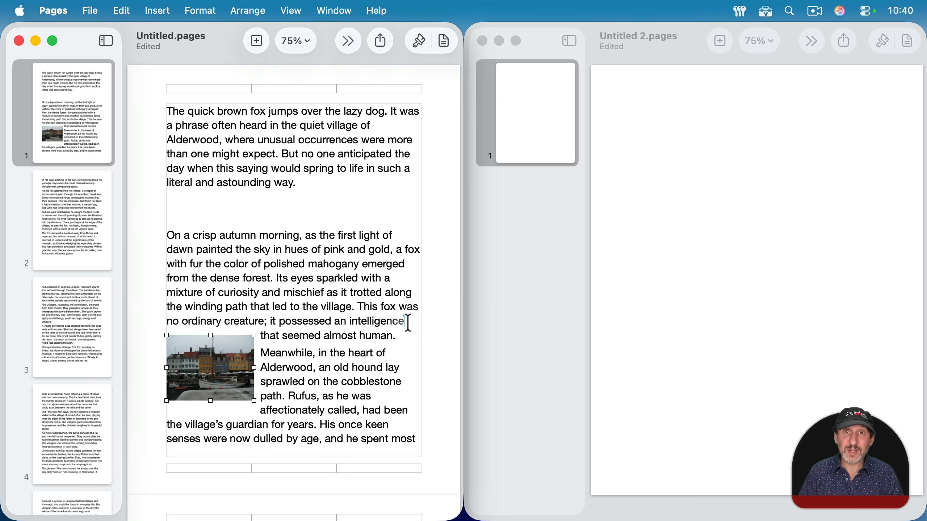
pyautogui.click(419, 42)
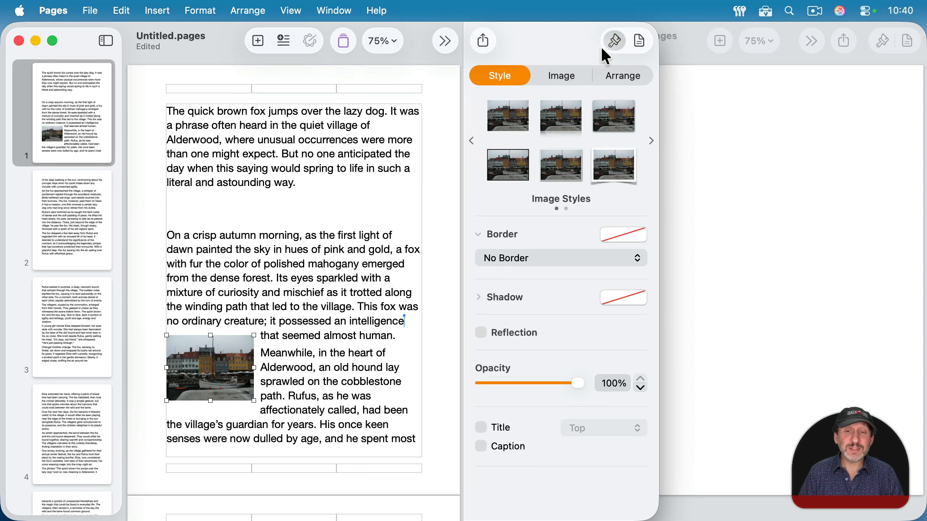
pyautogui.click(615, 83)
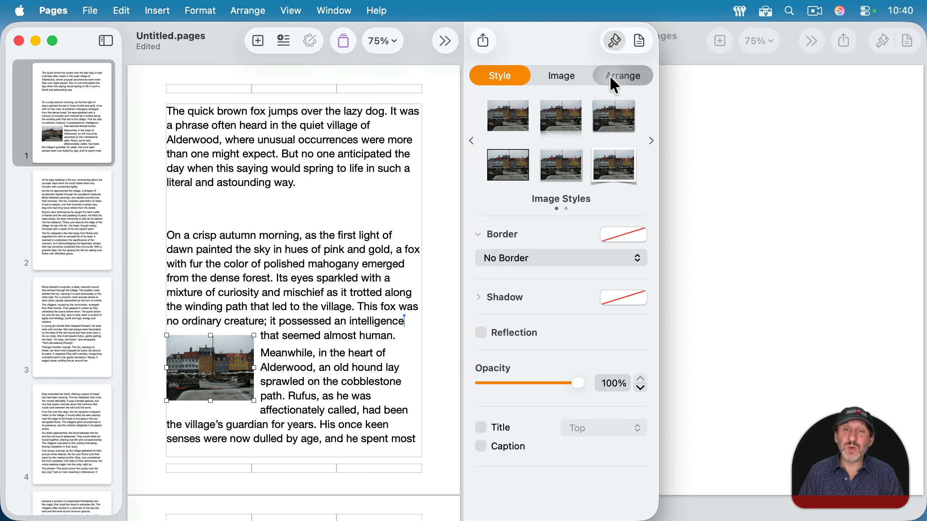
pyautogui.click(507, 124)
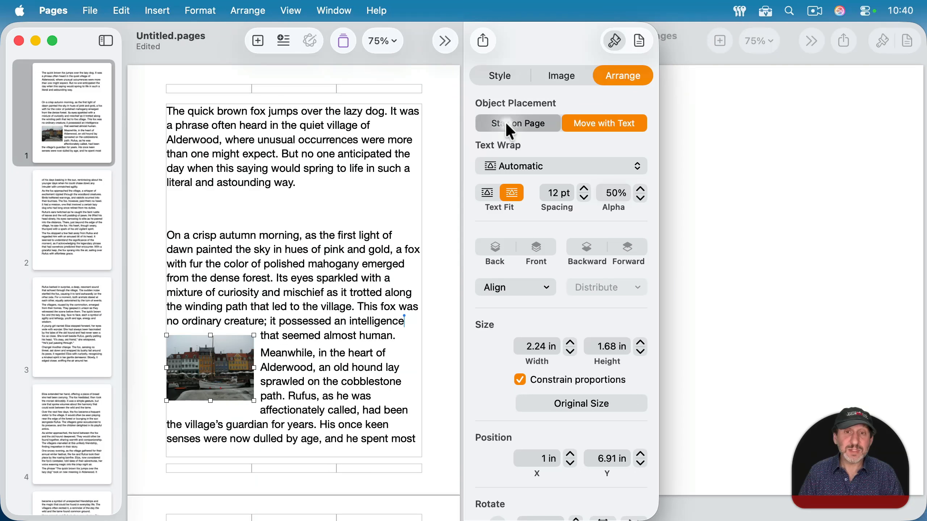
# Try adding two more empty paragraphs above the photo, and remove them again
pyautogui.click(301, 212)
pyautogui.press('Return')
pyautogui.press('Return')
pyautogui.press('BackSpace')
pyautogui.press('BackSpace')
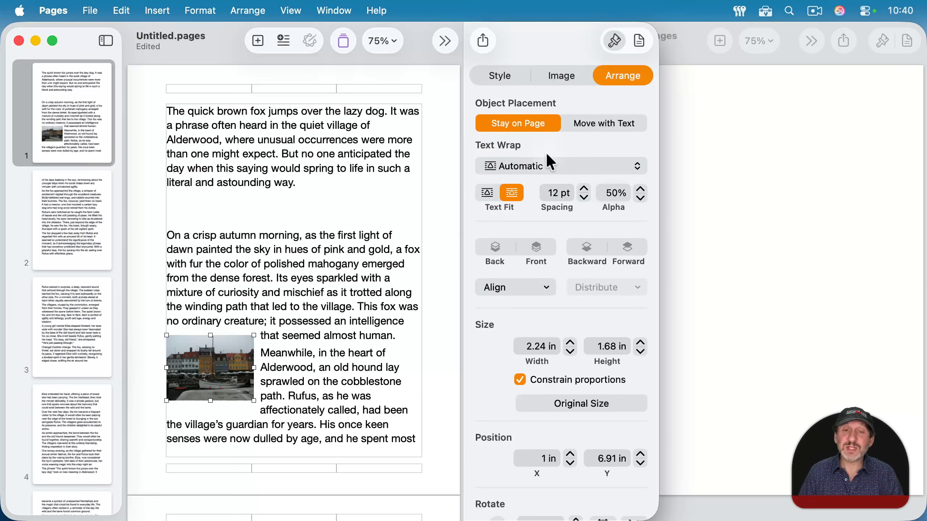
# Set the photo's placement to Move with Text, checking the available text wrap options before and after the change
pyautogui.click(538, 165)
pyautogui.click(535, 139)
pyautogui.click(586, 125)
pyautogui.click(540, 165)
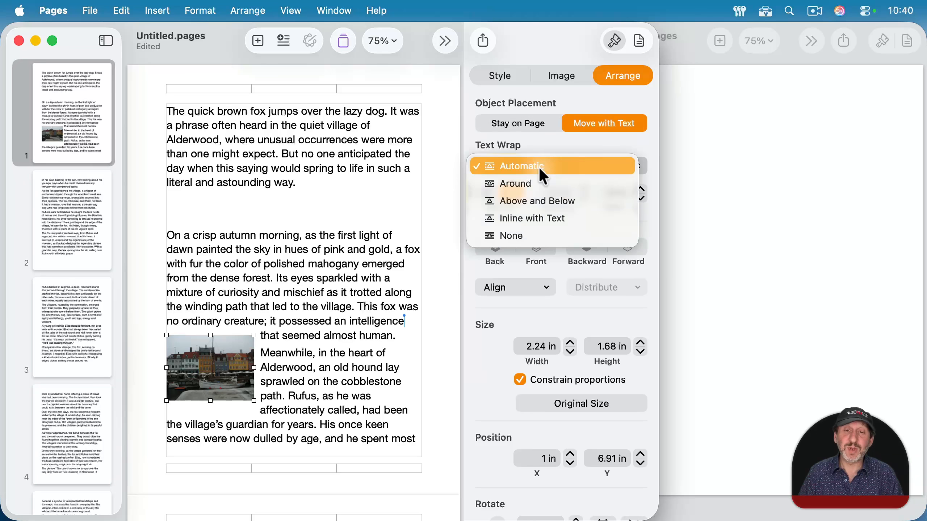
pyautogui.click(545, 142)
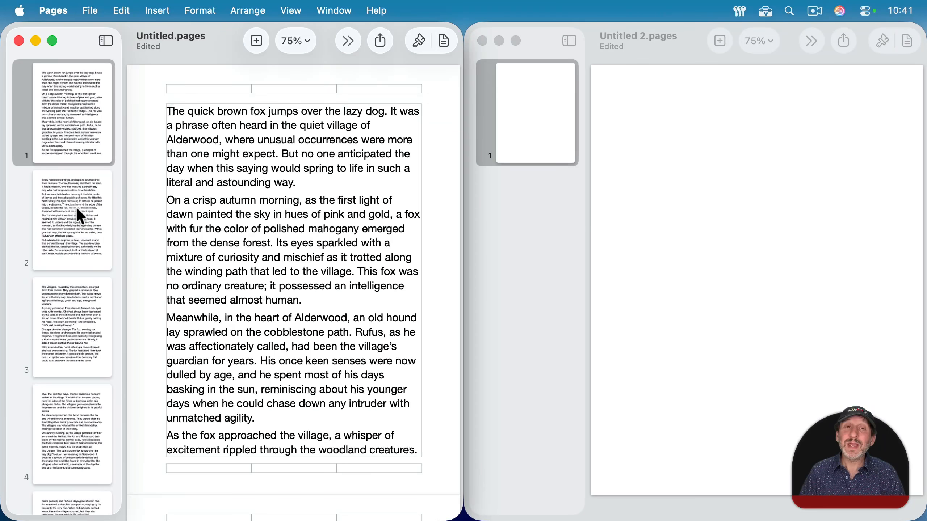
# Look through pages 1 to 4 of the story by their thumbnails, ending on page 3
pyautogui.click(76, 214)
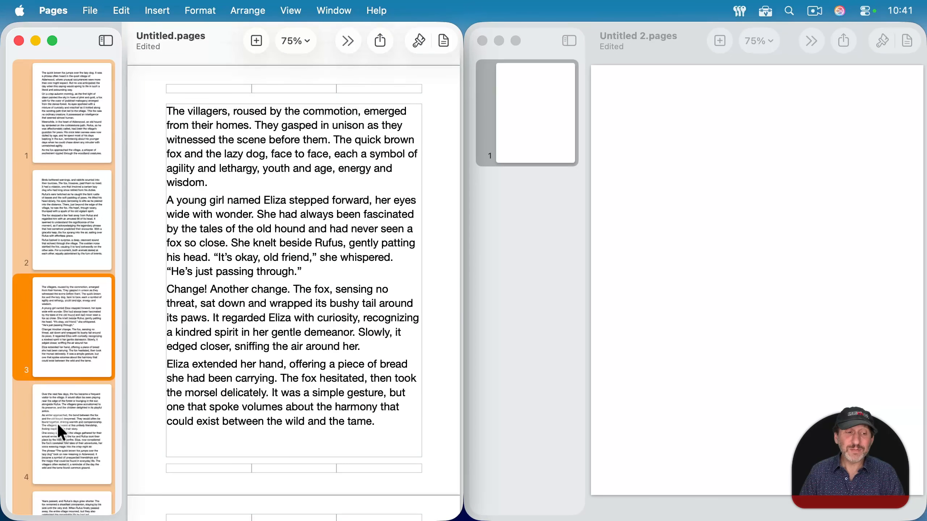
pyautogui.click(57, 423)
pyautogui.click(69, 104)
pyautogui.click(70, 241)
pyautogui.click(76, 295)
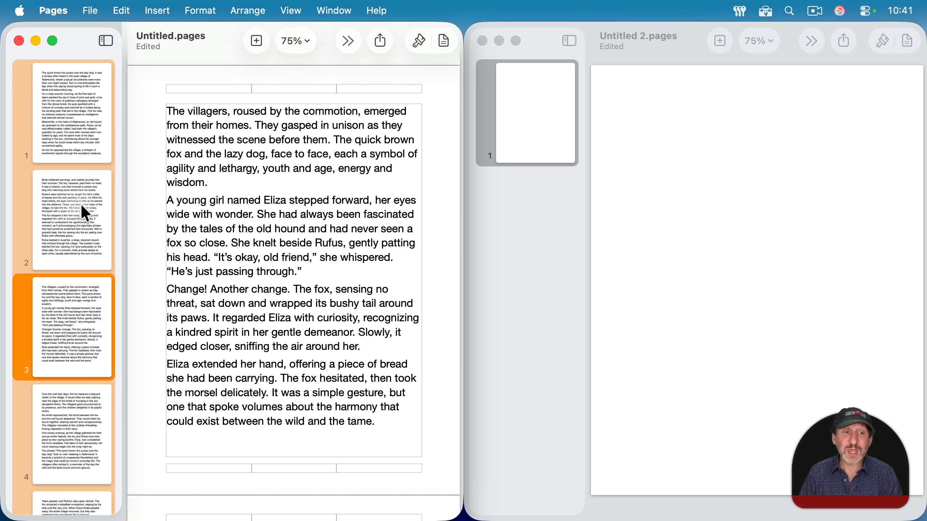
# Insert a section break before the paragraph beginning "A young girl named Eliza" on page 3 of the story
pyautogui.click(207, 235)
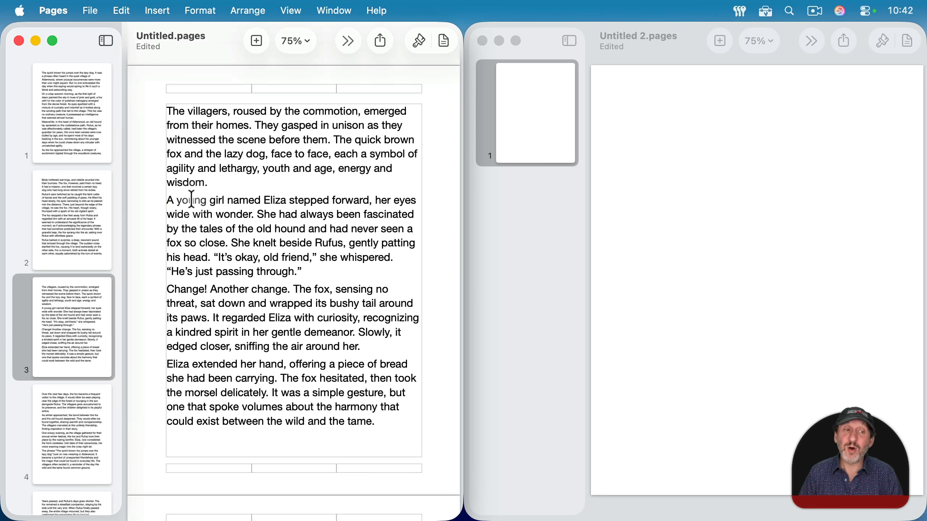
pyautogui.click(154, 10)
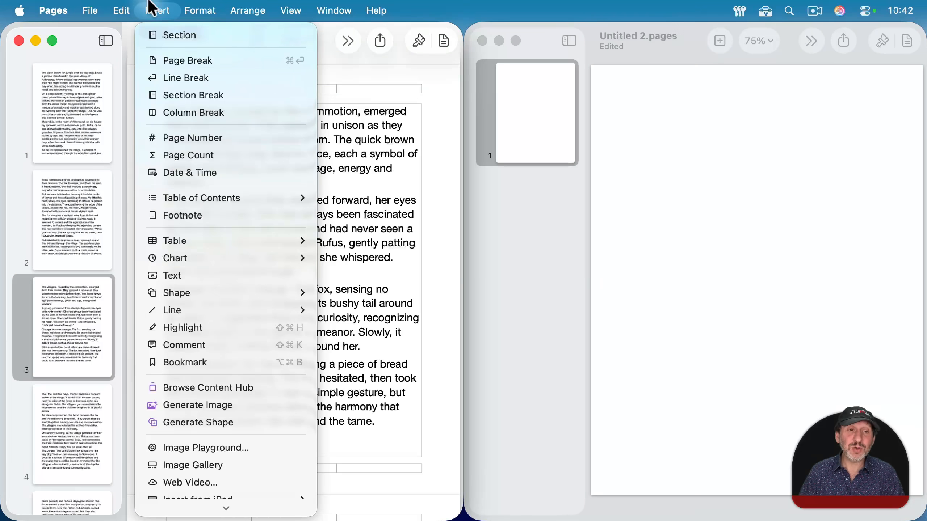
pyautogui.click(193, 94)
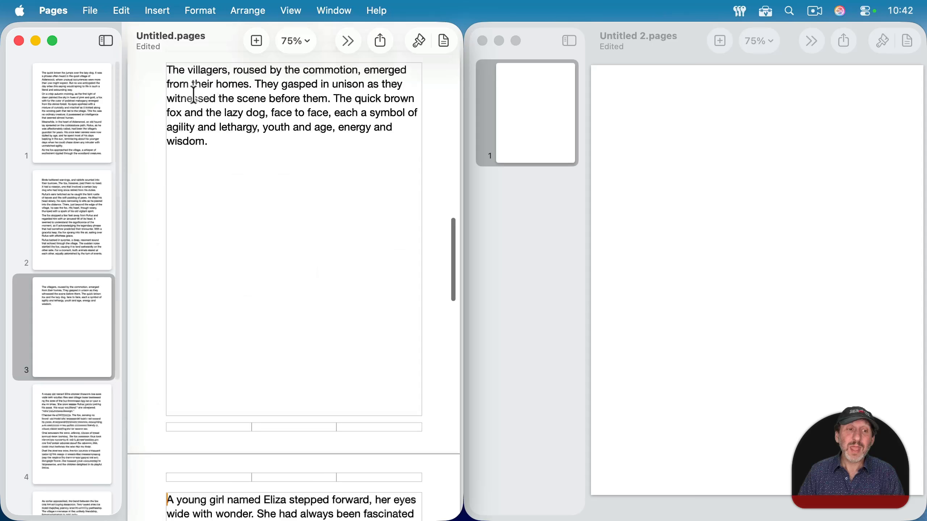
pyautogui.scroll(15, 235, 144)
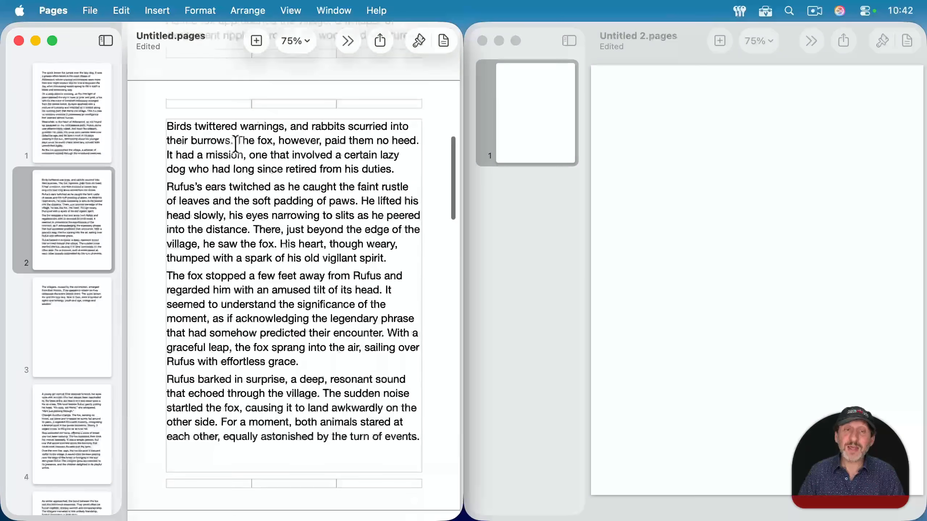
pyautogui.scroll(10, 235, 144)
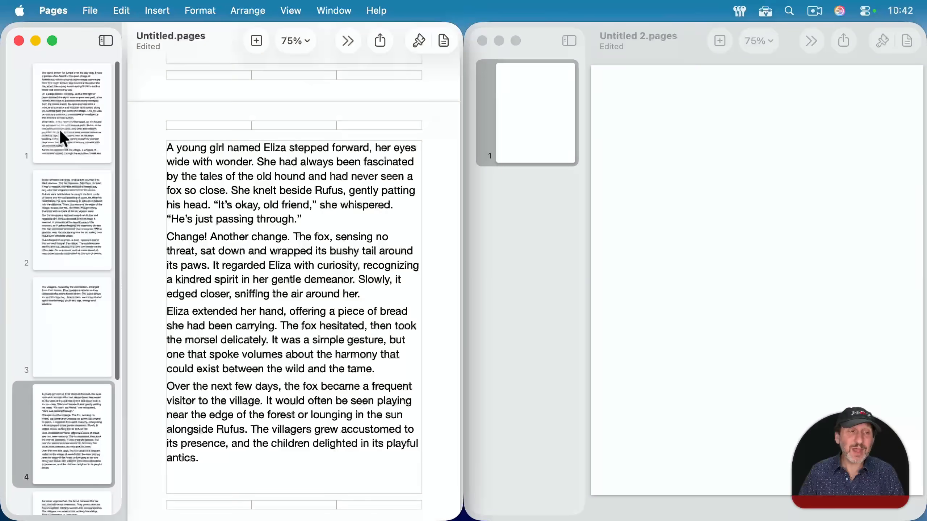
# Select each of the two sections by its page thumbnails, try moving the second section, and undo the section break
pyautogui.click(59, 131)
pyautogui.click(77, 414)
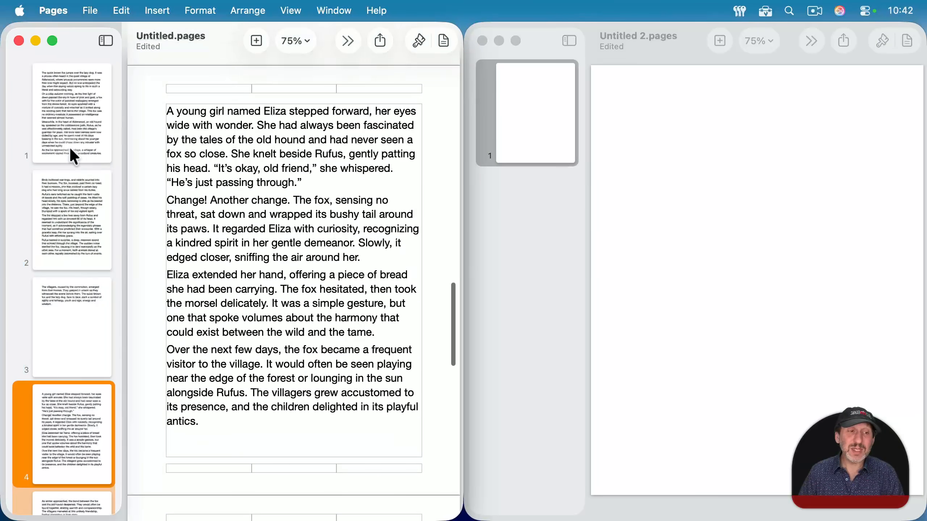
pyautogui.click(74, 146)
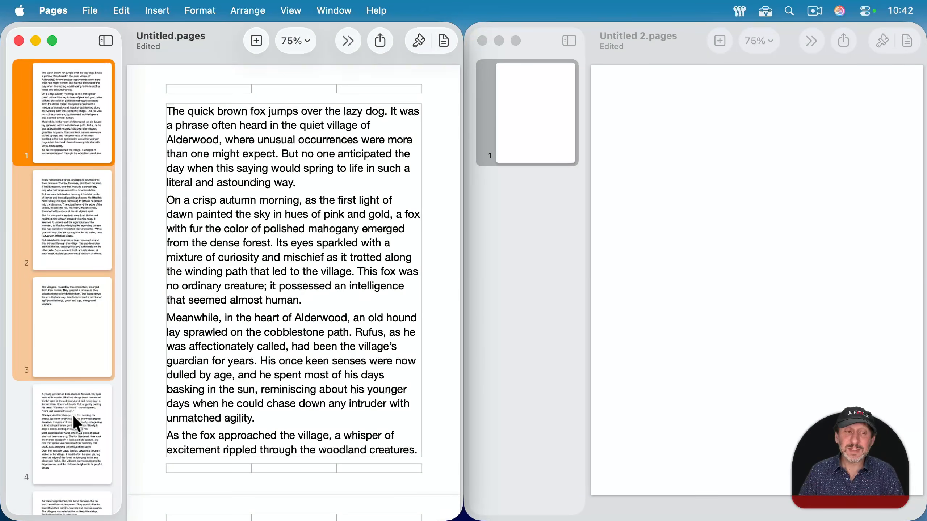
pyautogui.click(76, 430)
pyautogui.moveTo(63, 428); pyautogui.dragTo(77, 378)
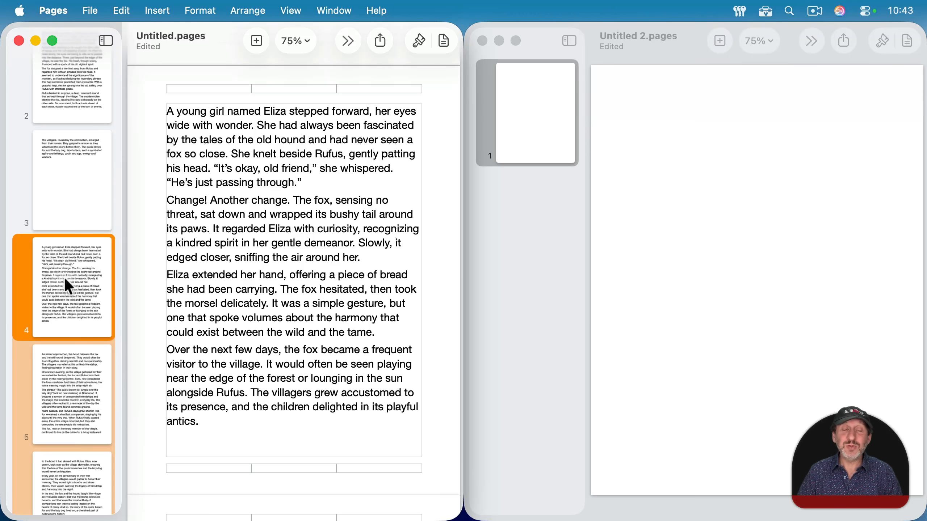
pyautogui.press('super+z')
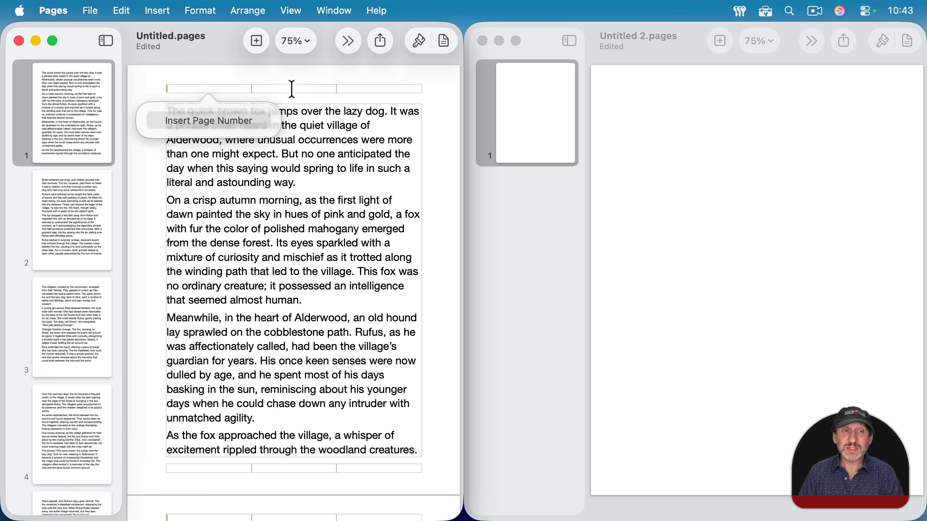
# Check the outer-right header field on page 1 and the view options for showing or hiding the layout outlines
pyautogui.click(377, 90)
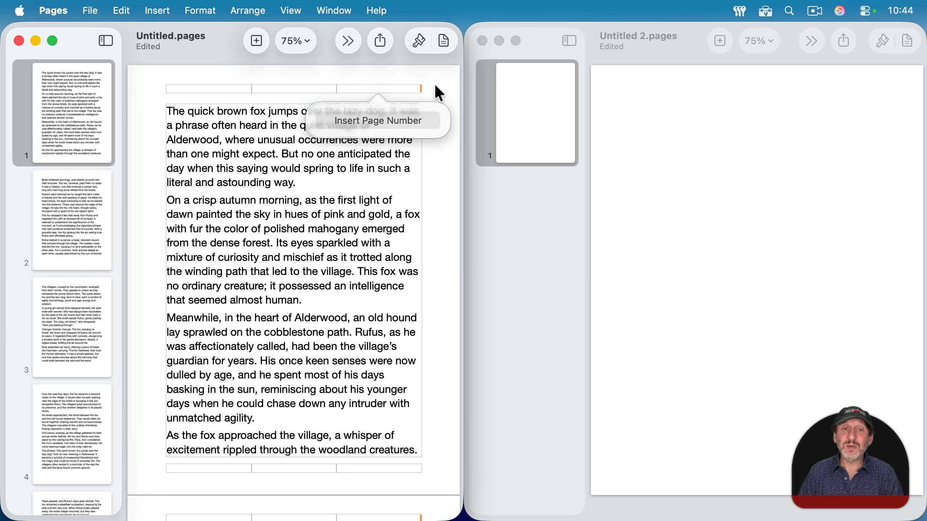
pyautogui.click(288, 10)
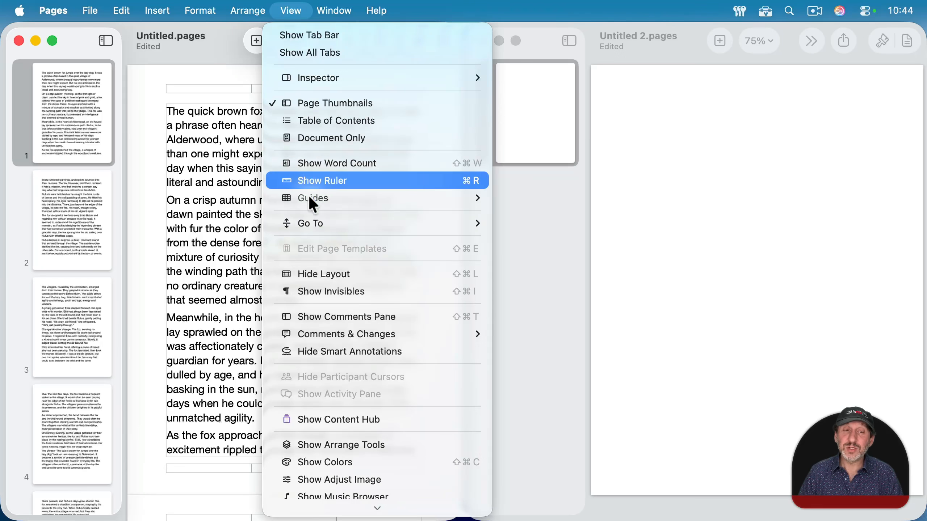
pyautogui.click(146, 194)
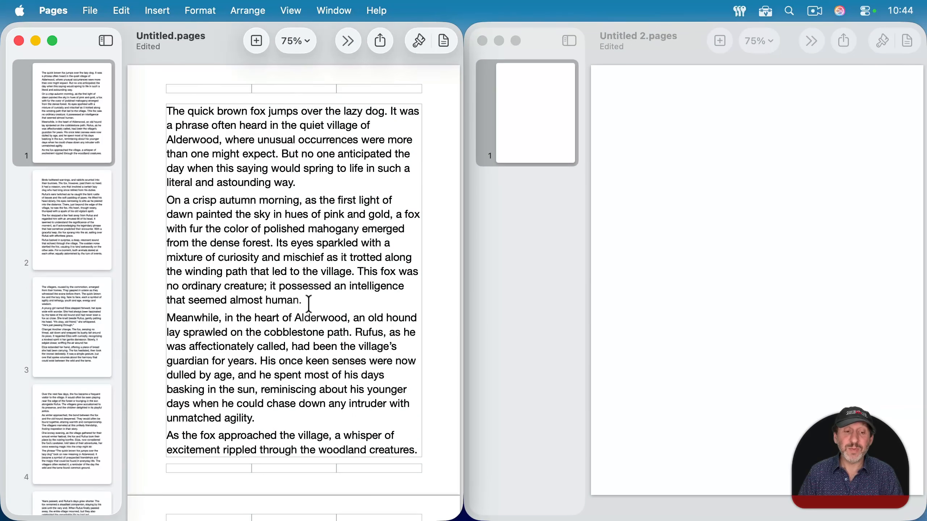
# Enter "Name" in the left header field and "Title" in the right header field of page 1
pyautogui.click(208, 88)
pyautogui.write('Name')
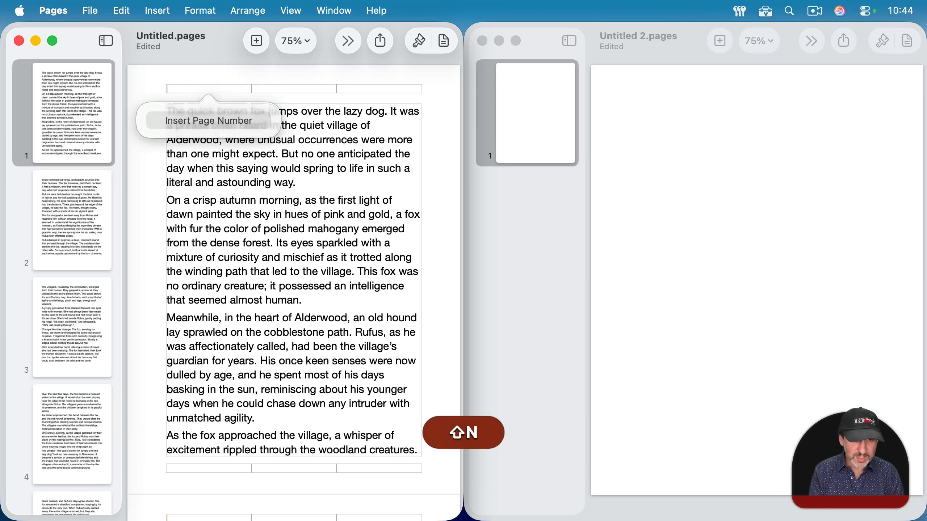
pyautogui.click(365, 88)
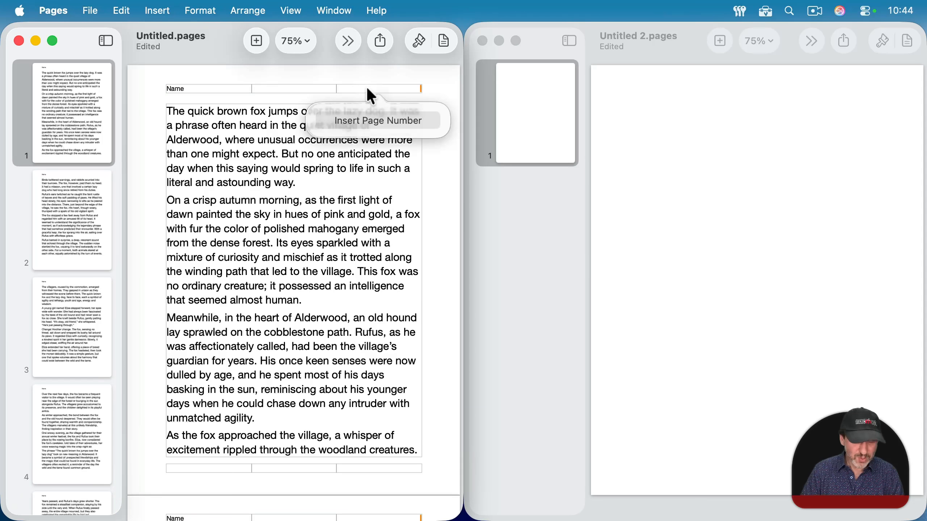
pyautogui.write('Title')
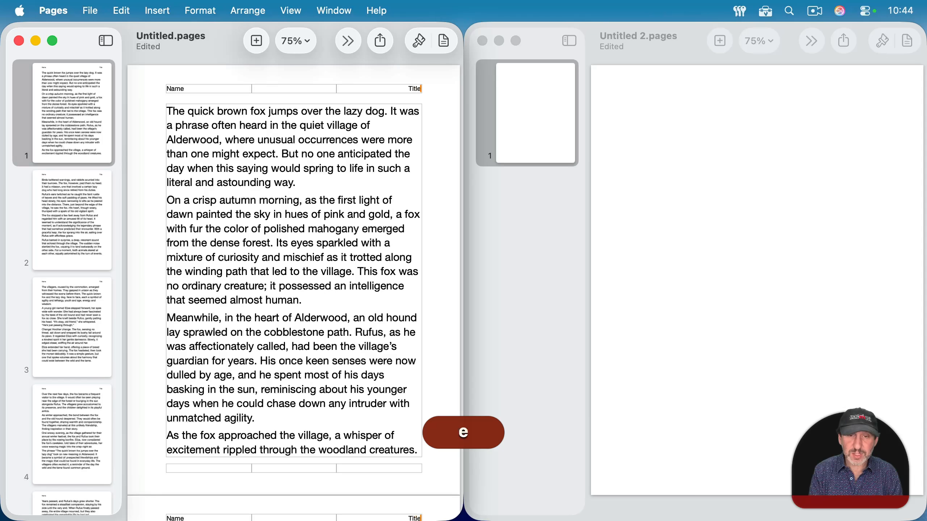
pyautogui.click(436, 136)
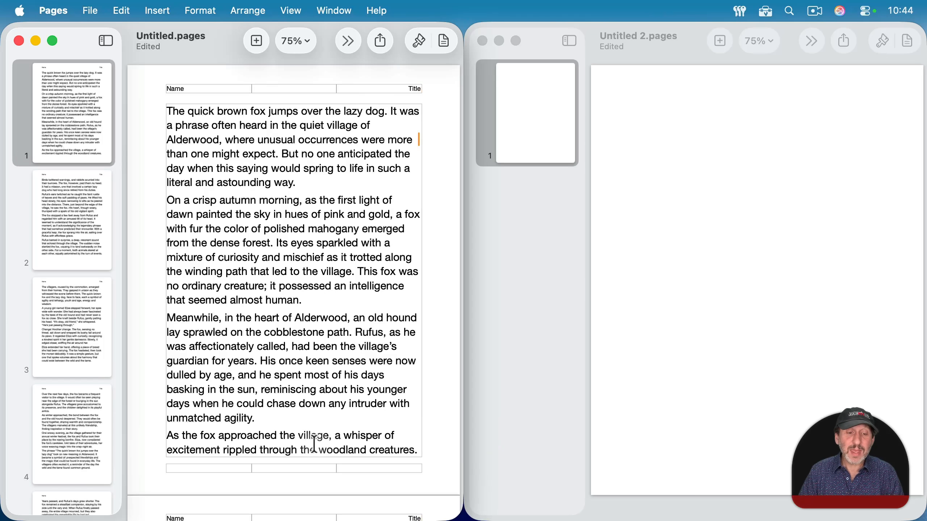
# Insert a page number in the "1 of 5" format in the center footer field, and check it on the following pages
pyautogui.click(295, 470)
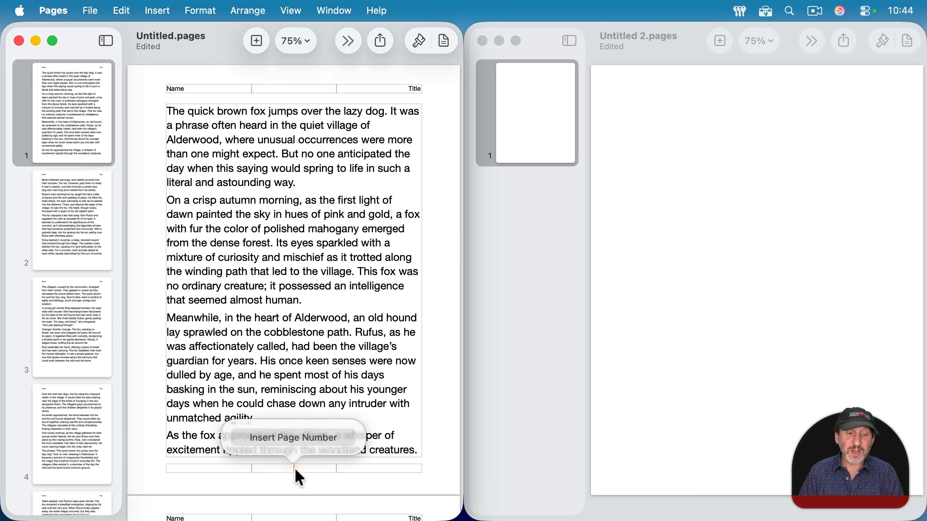
pyautogui.click(284, 438)
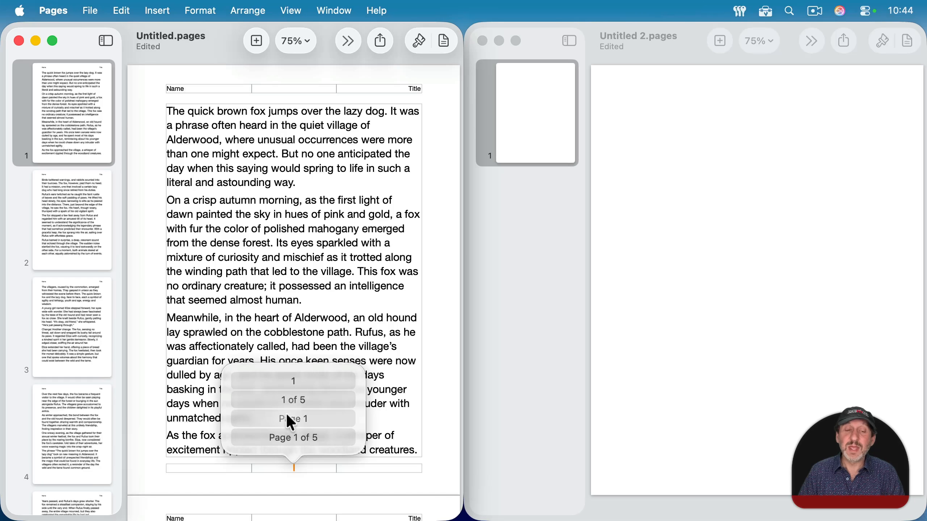
pyautogui.click(290, 400)
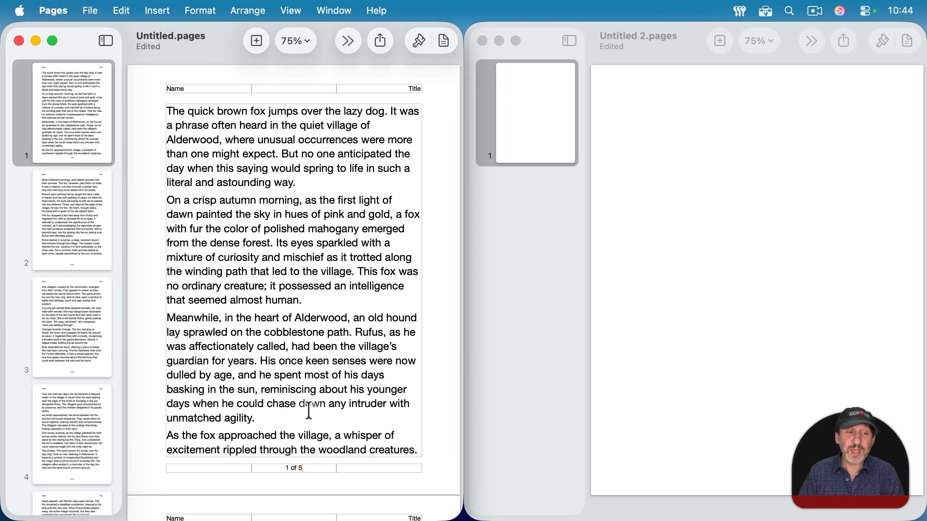
pyautogui.click(86, 229)
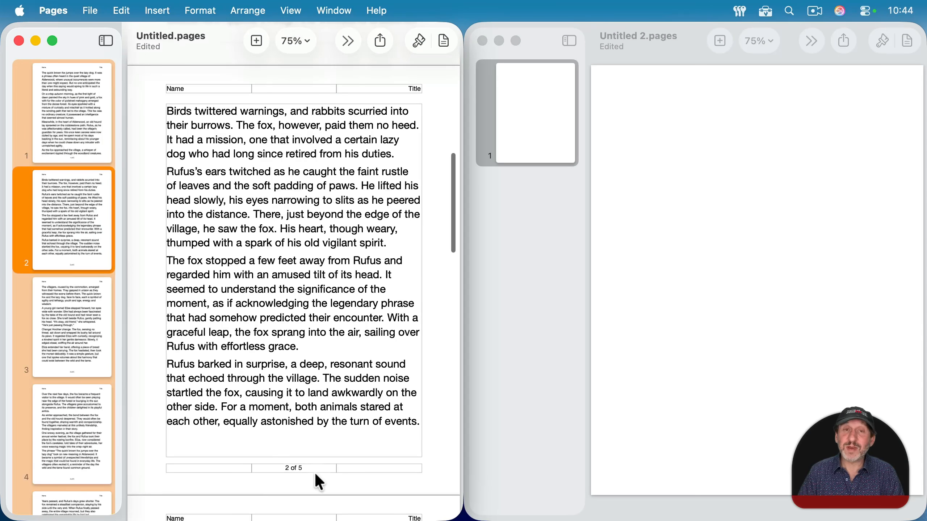
pyautogui.click(85, 365)
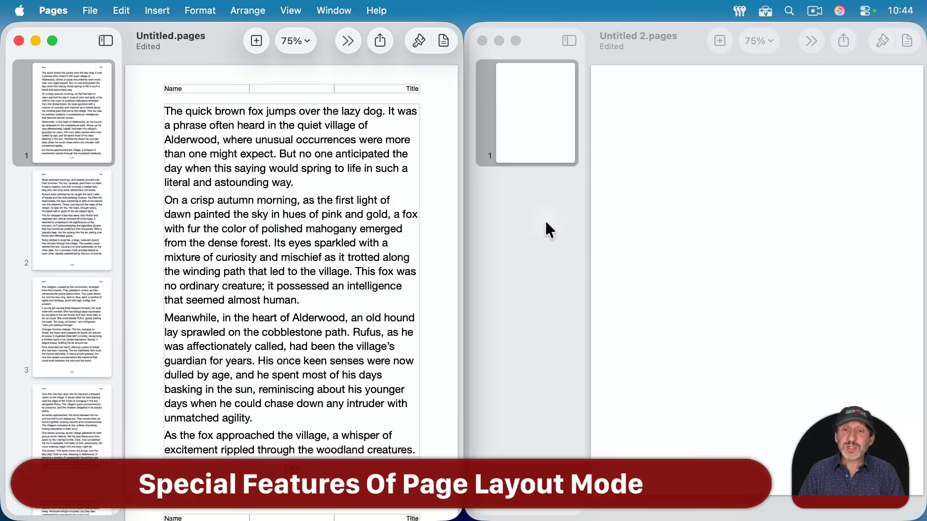
# Switch to the Untitled 2 document, check its layout view options, and try placing the cursor on the blank page
pyautogui.click(548, 206)
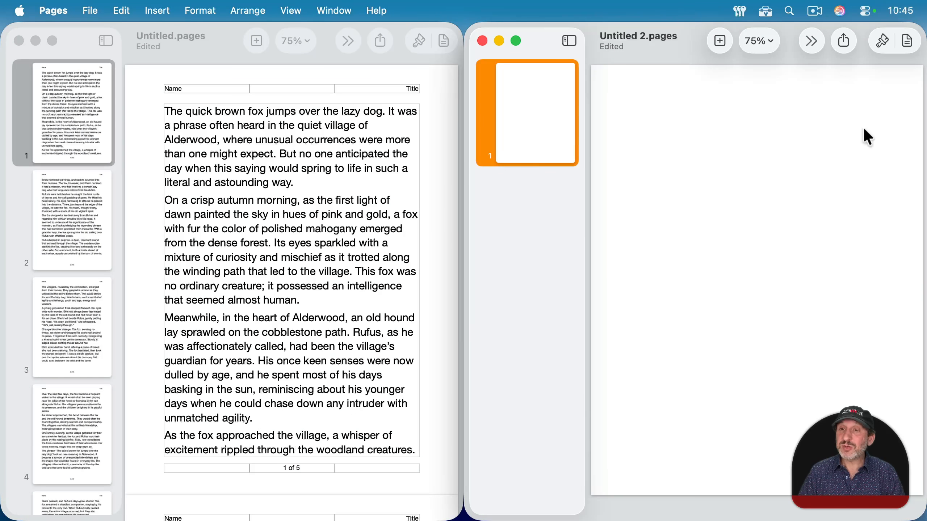
pyautogui.click(290, 11)
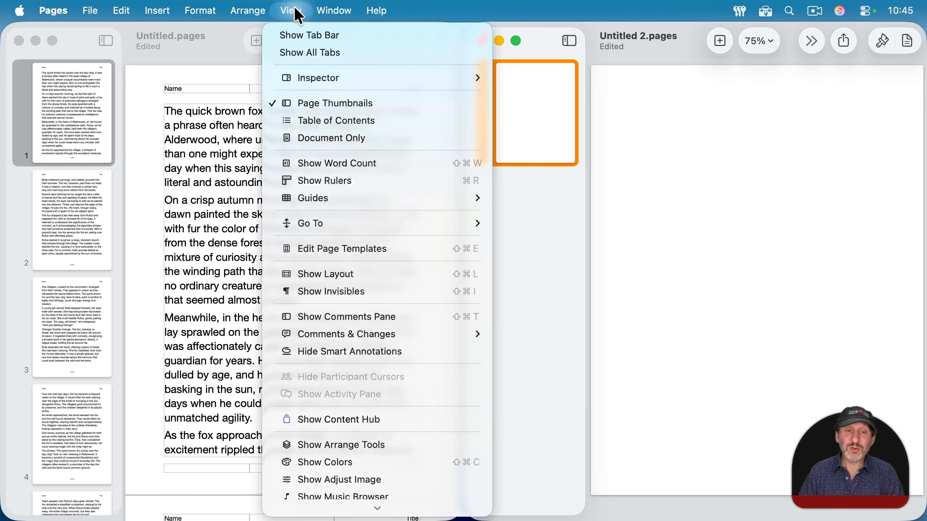
pyautogui.click(338, 272)
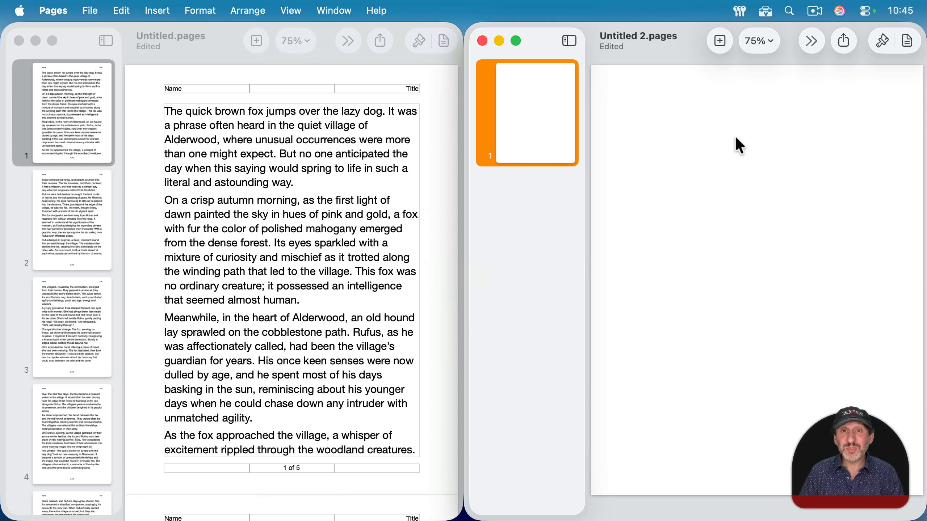
pyautogui.click(626, 114)
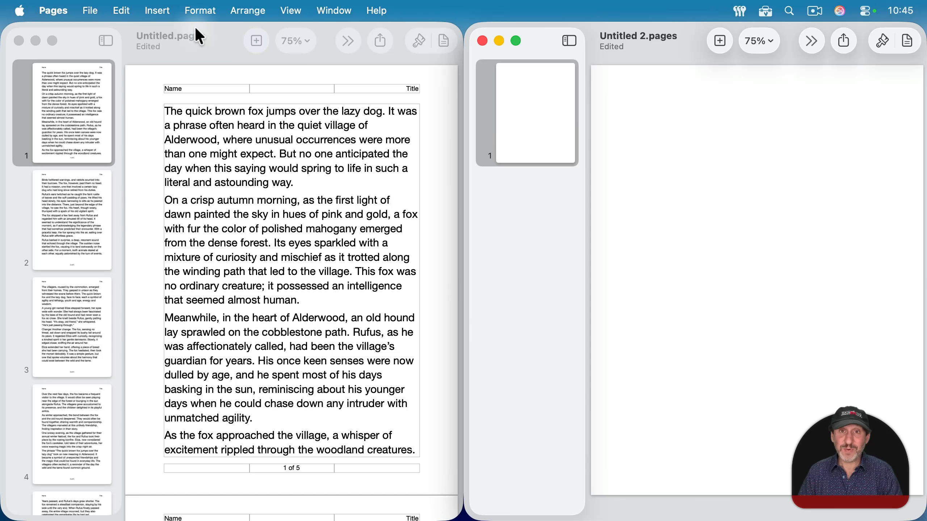
# Insert a text box in the upper part of the blank page in Untitled 2 and enter "Whatever" in it
pyautogui.click(158, 10)
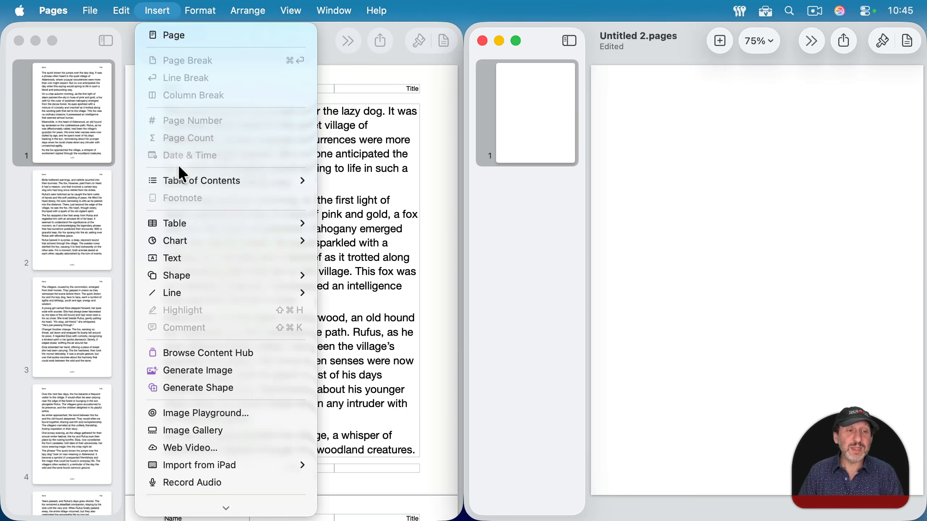
pyautogui.click(179, 259)
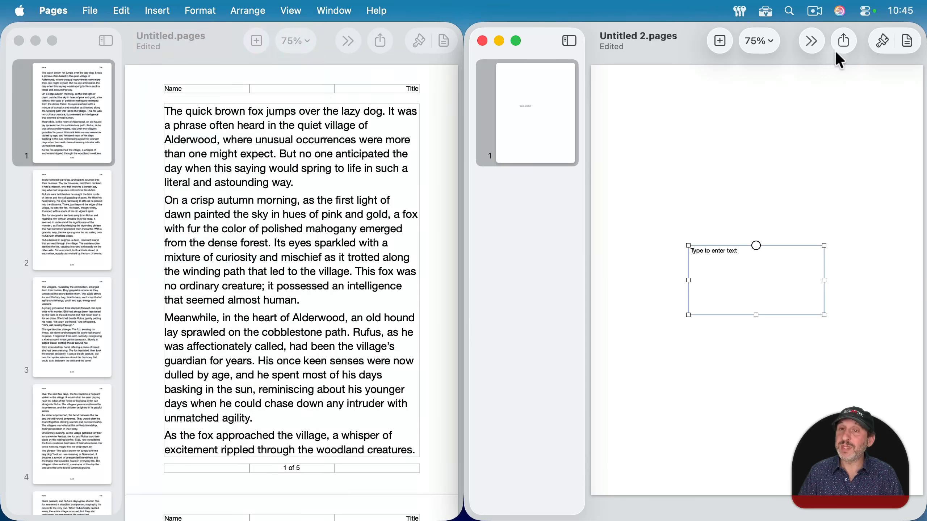
pyautogui.click(812, 41)
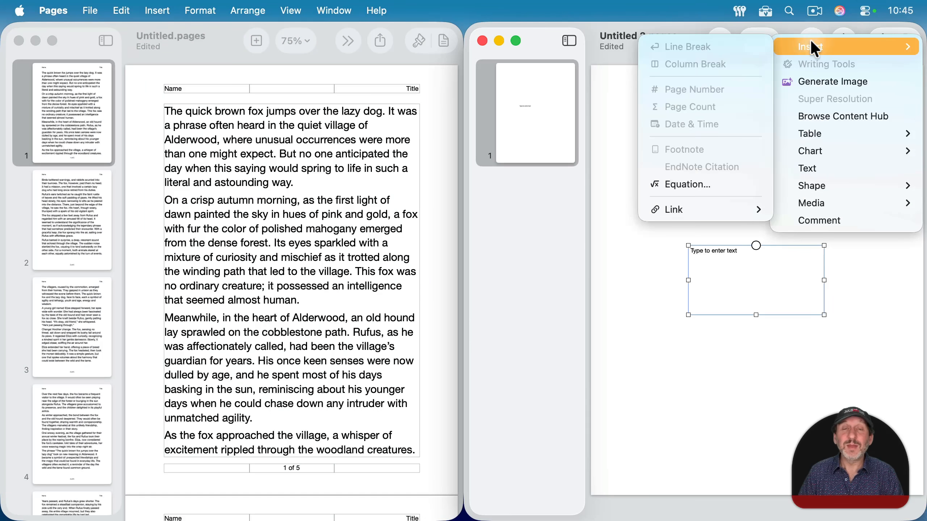
pyautogui.click(813, 168)
pyautogui.moveTo(745, 266); pyautogui.dragTo(705, 178)
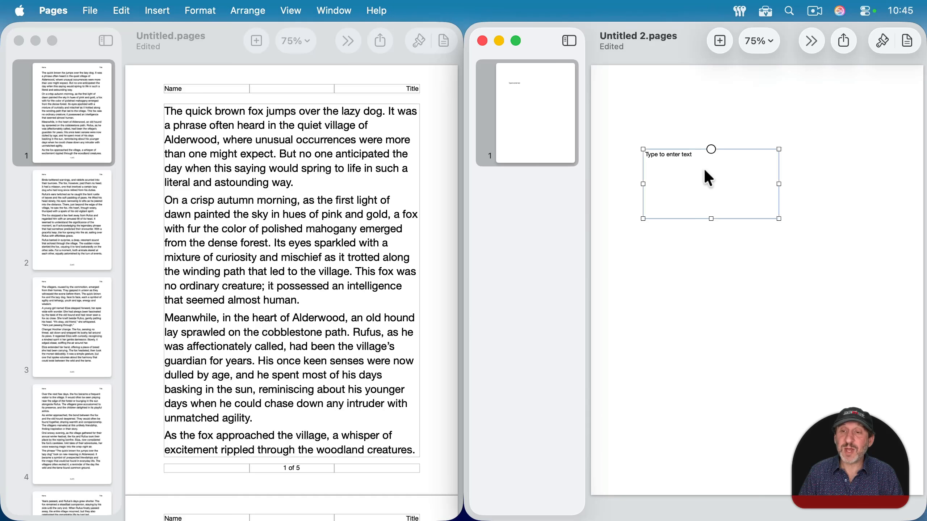
pyautogui.click(675, 157)
pyautogui.write('Whatever')
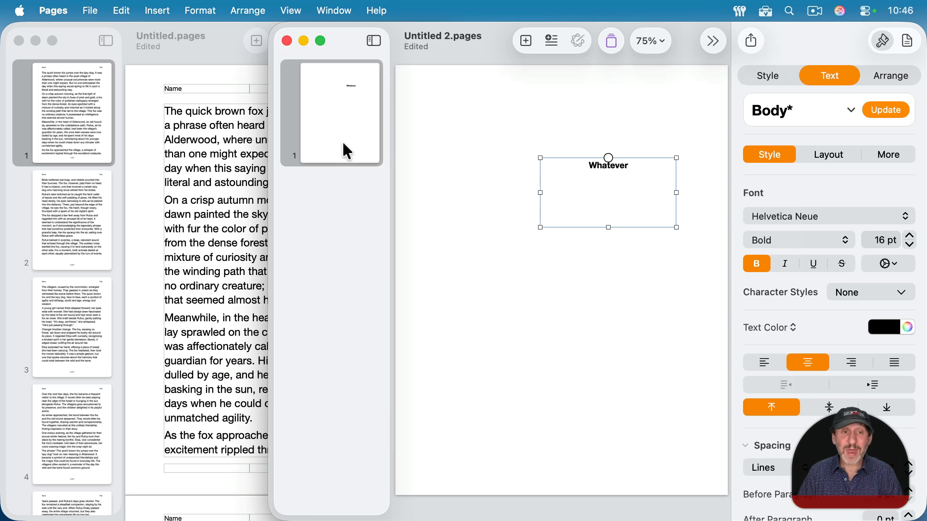
# Add a blank second page, look at both pages by their thumbnails, and select the "Whatever" text box on page 1
pyautogui.click(526, 40)
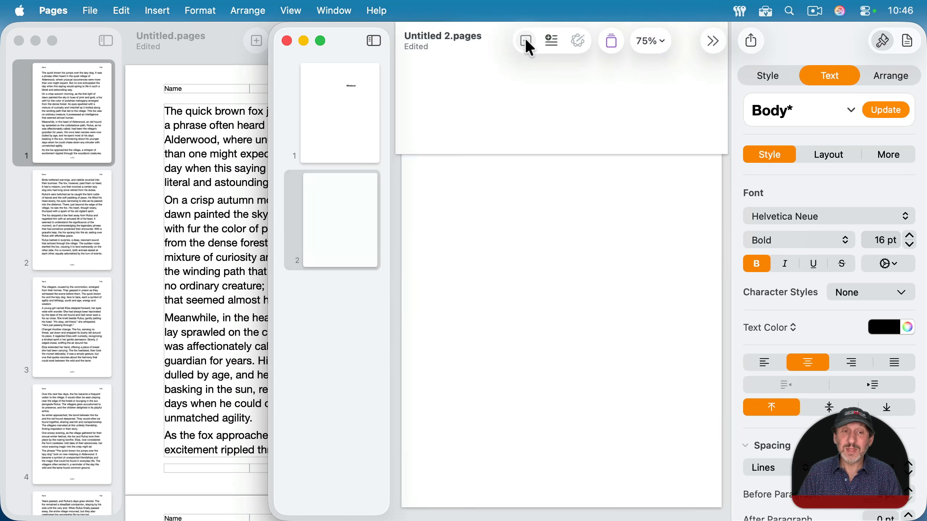
pyautogui.click(351, 113)
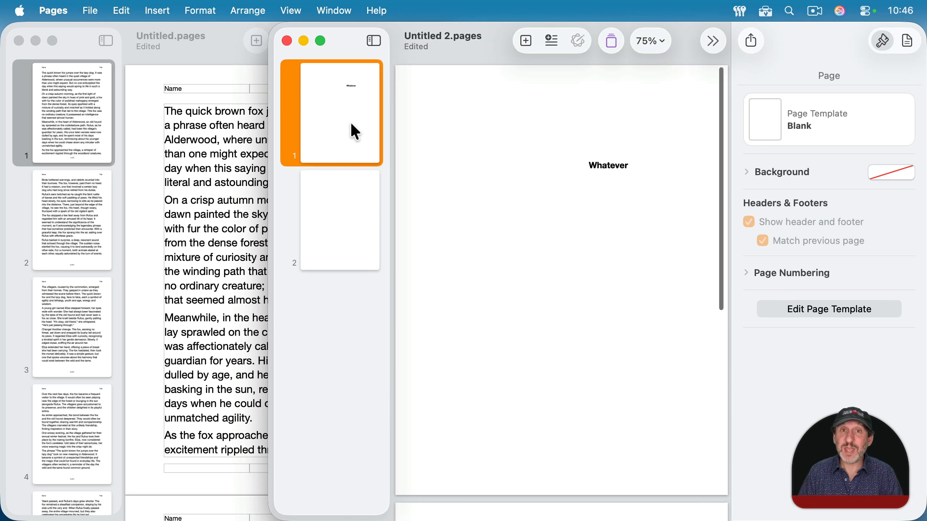
pyautogui.click(340, 213)
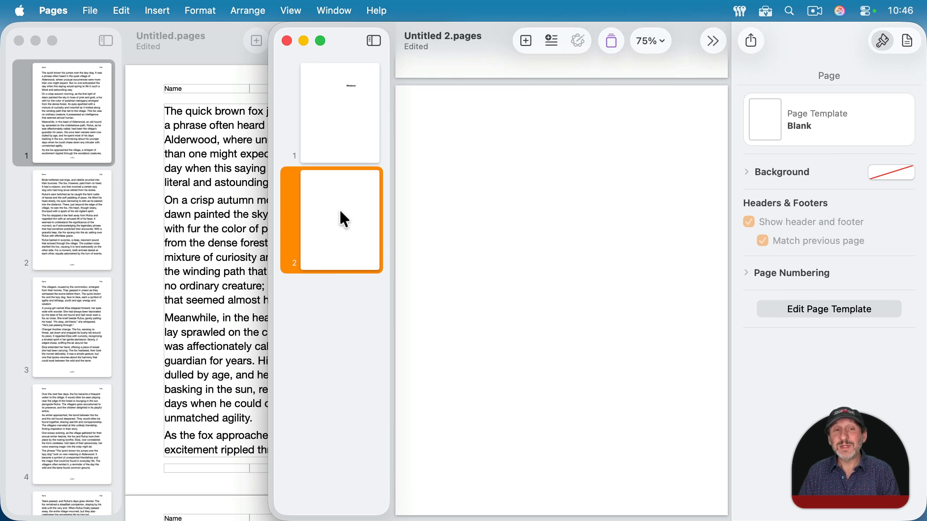
pyautogui.click(343, 161)
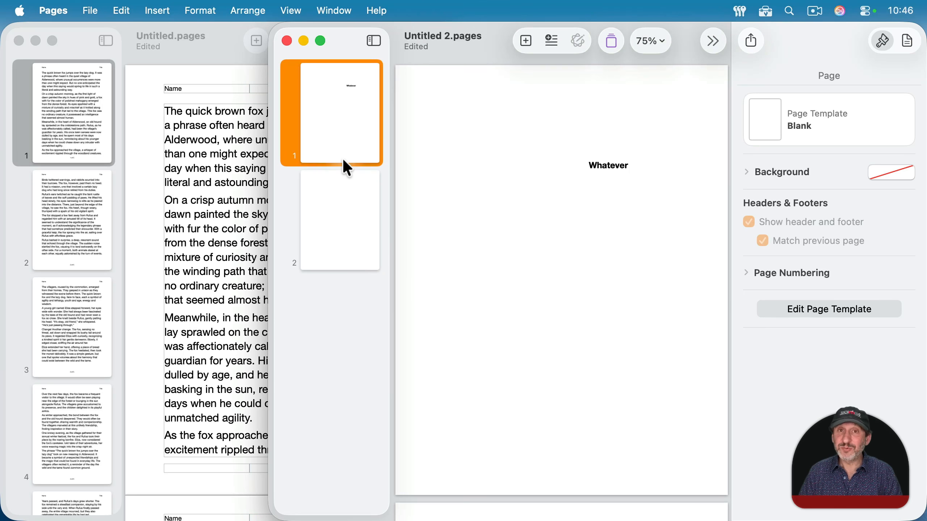
pyautogui.click(605, 167)
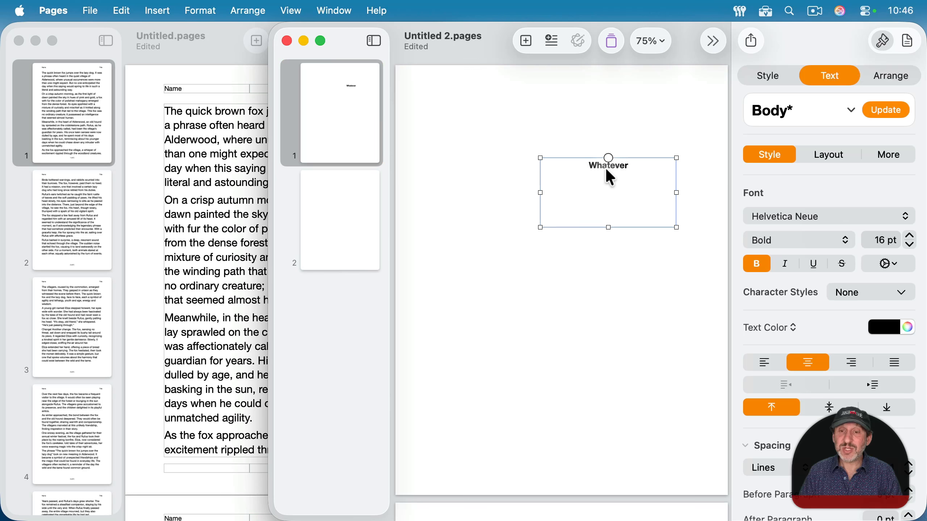
# Move the "Whatever" text box on page 1 further left and enlarge its text to 39 pt
pyautogui.moveTo(605, 166); pyautogui.dragTo(552, 163)
pyautogui.click(908, 235)
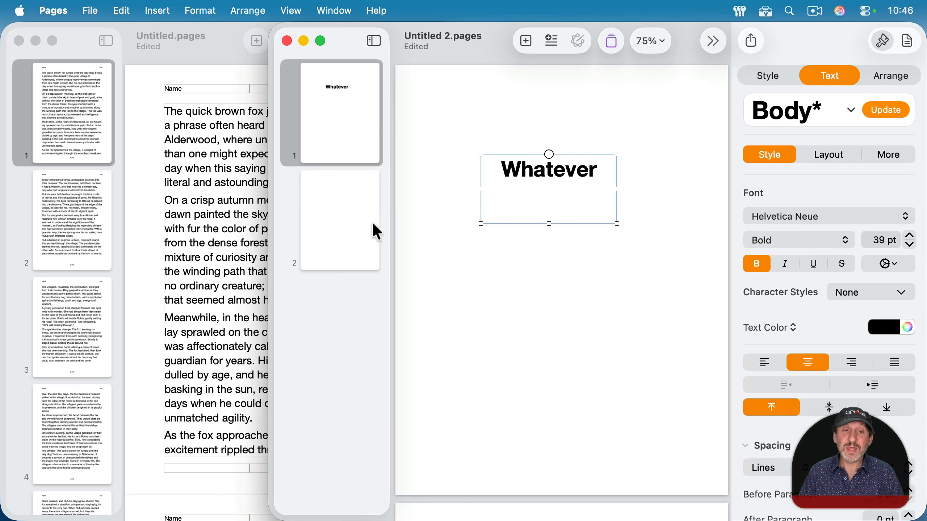
# Insert a triangle shape in the middle of page 2, and view both pages by their thumbnails
pyautogui.click(351, 215)
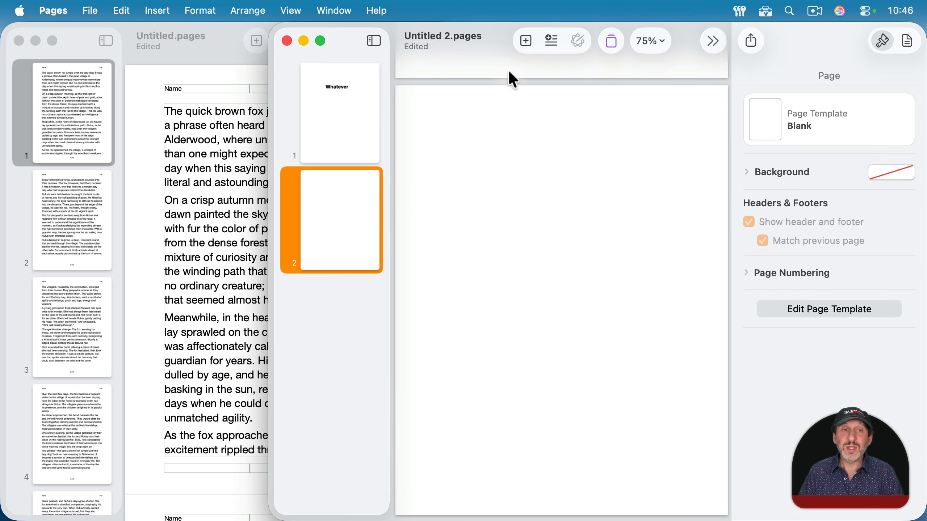
pyautogui.click(168, 12)
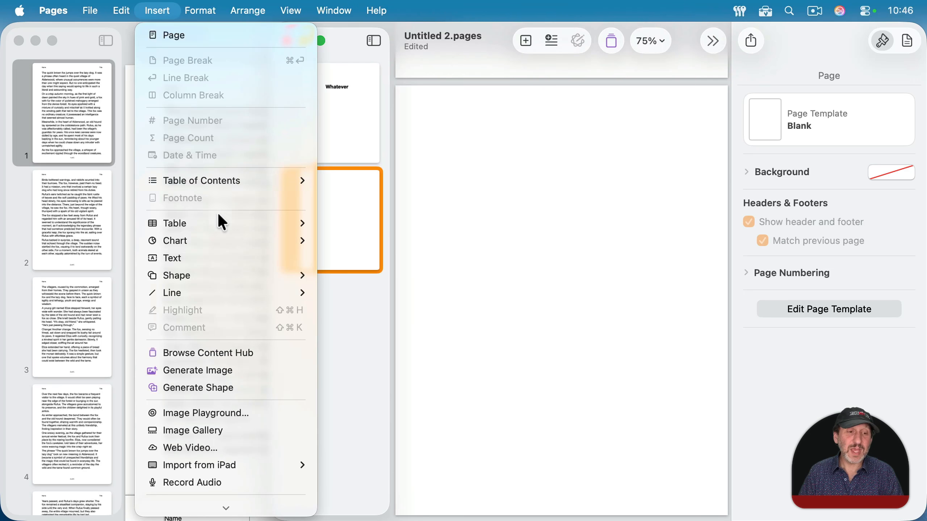
pyautogui.moveTo(206, 279)
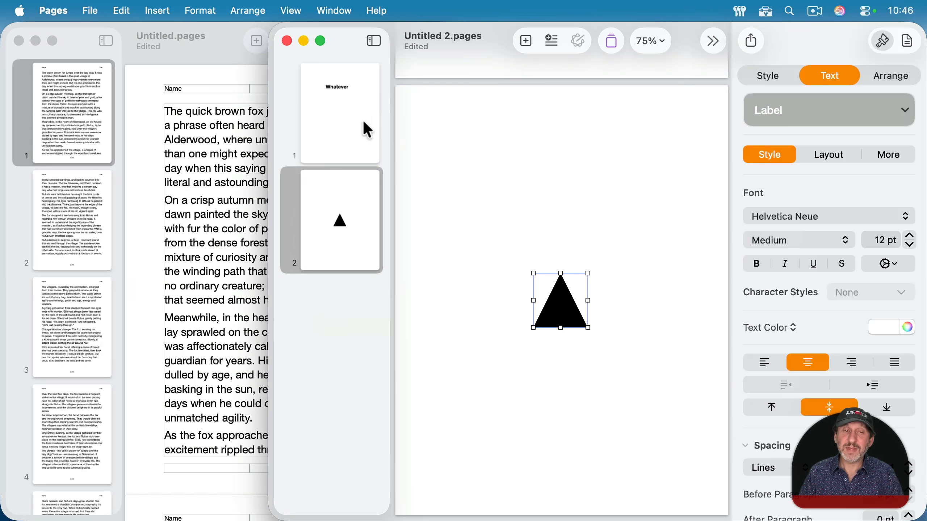
pyautogui.click(329, 122)
pyautogui.click(333, 205)
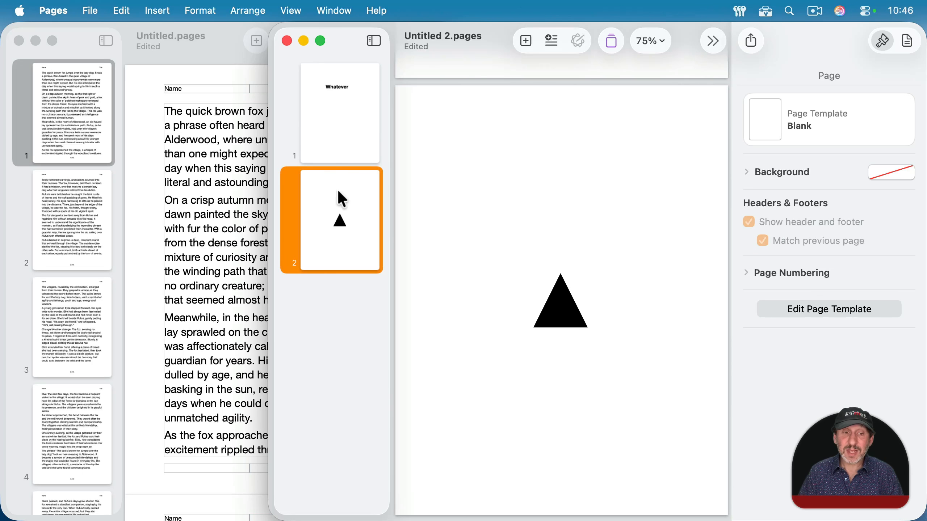
pyautogui.moveTo(324, 223); pyautogui.dragTo(330, 298)
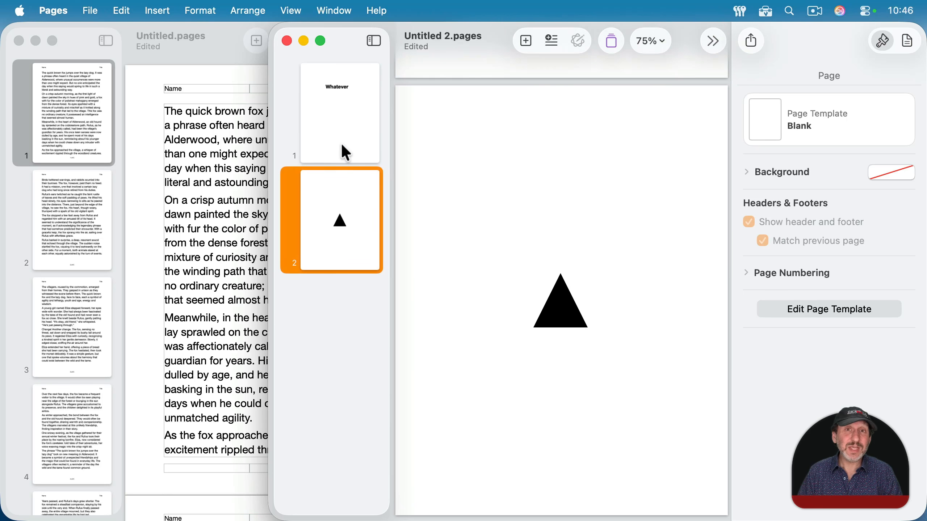
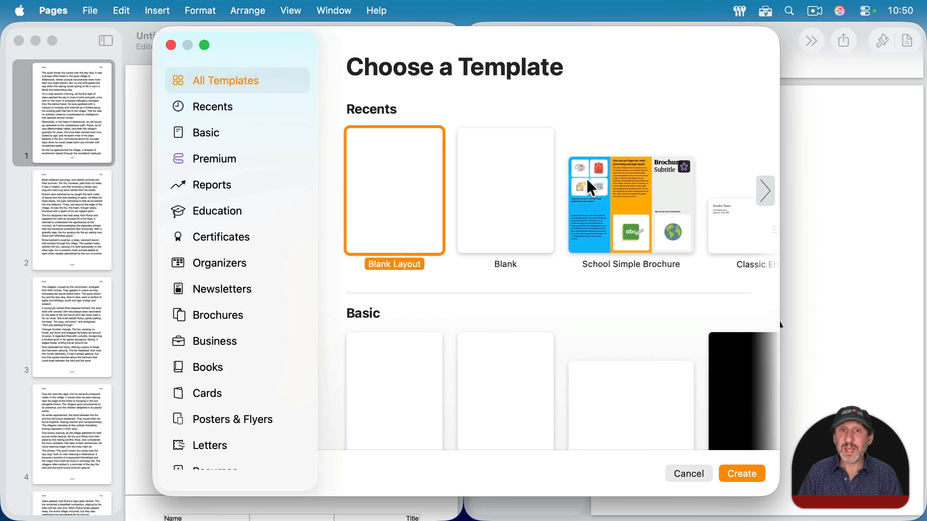
# Compare the Blank and Blank Layout templates among the recent templates by selecting them alternately
pyautogui.click(505, 228)
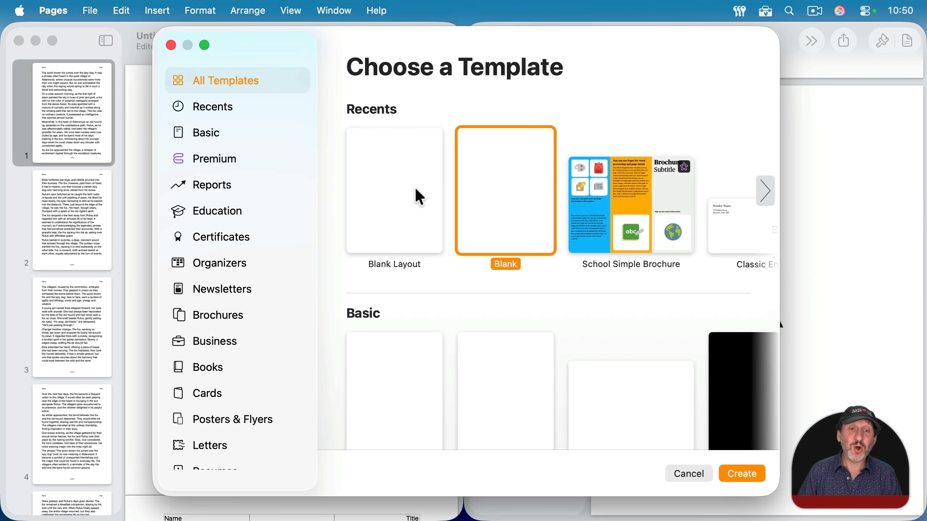
pyautogui.click(420, 197)
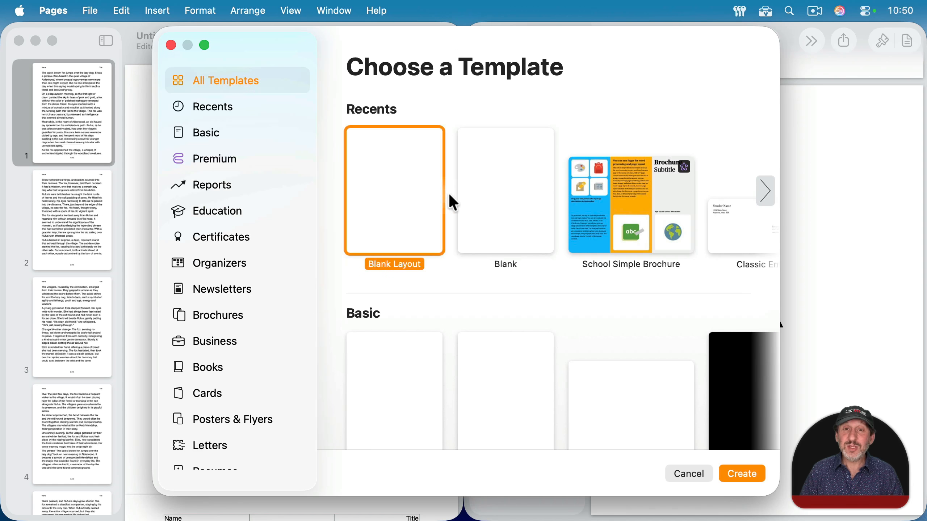
pyautogui.click(478, 190)
pyautogui.click(393, 189)
pyautogui.click(512, 188)
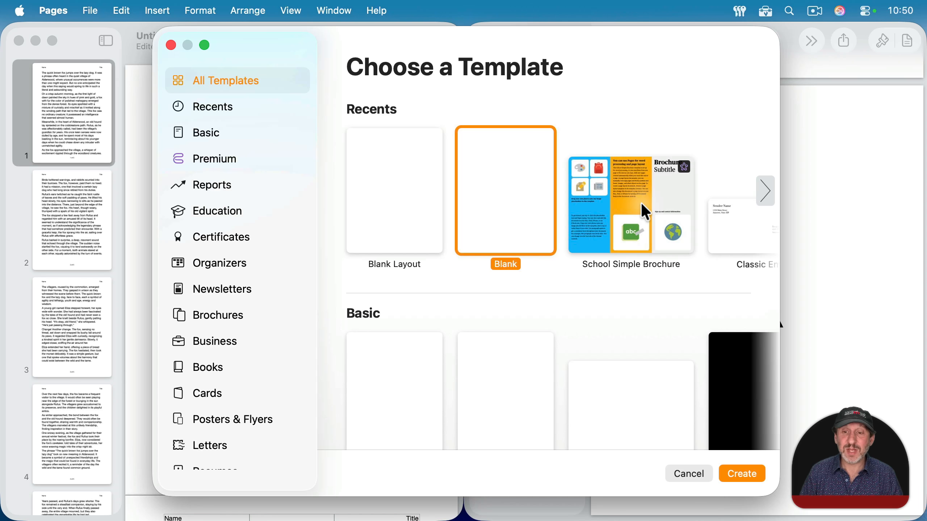
# Look through the template categories down to Brochures, and return to the recent templates to highlight Blank Layout
pyautogui.scroll(-20, 529, 234)
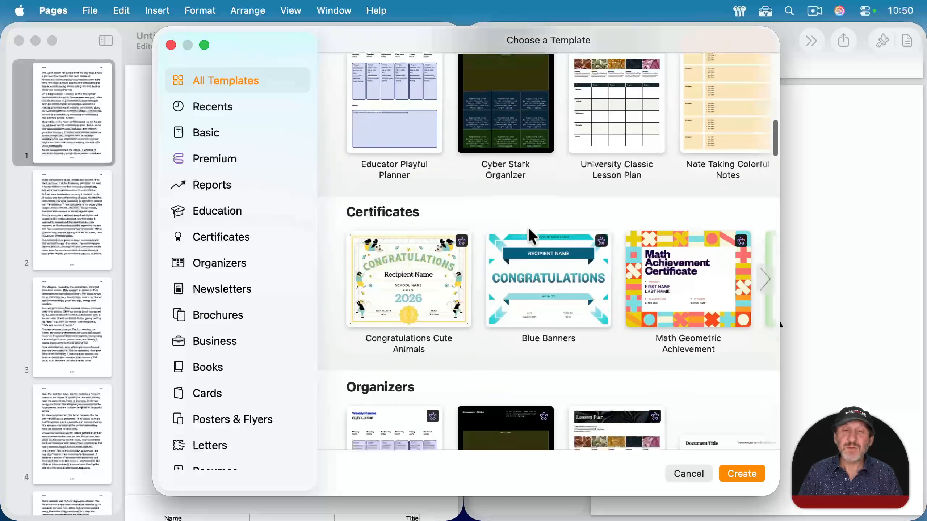
pyautogui.scroll(-3, 529, 233)
pyautogui.scroll(-7, 635, 272)
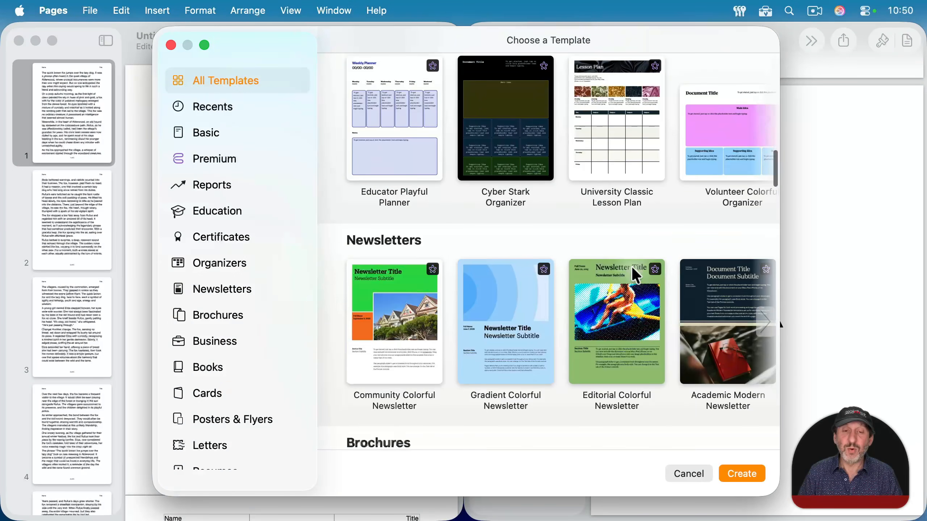
pyautogui.scroll(-6, 665, 294)
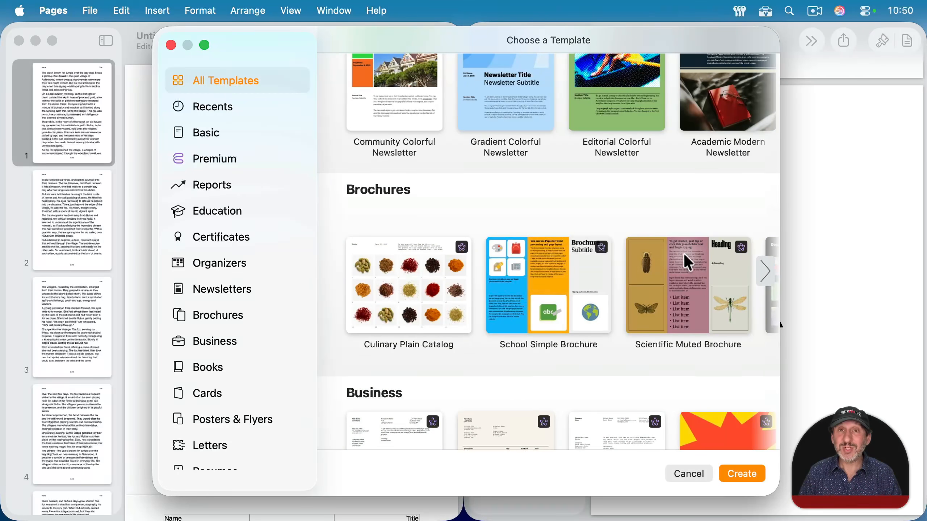
pyautogui.scroll(10, 548, 261)
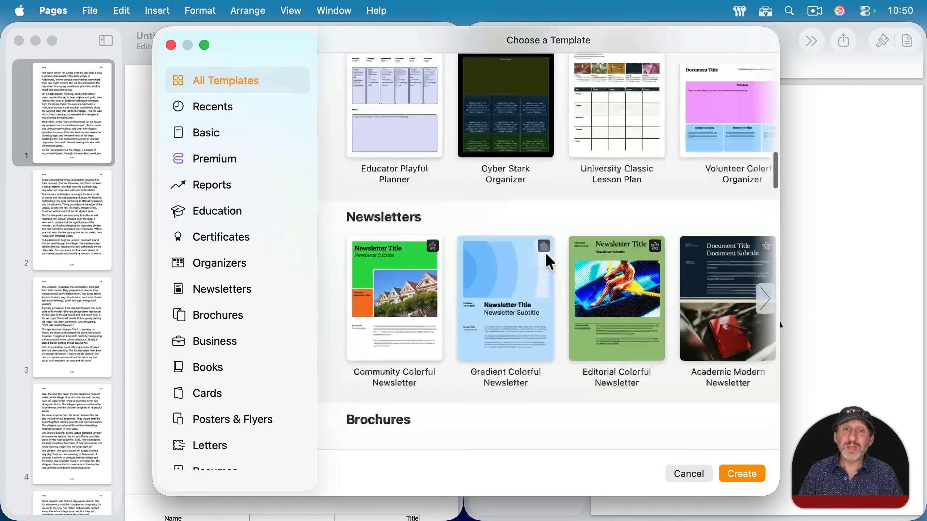
pyautogui.scroll(10, 548, 260)
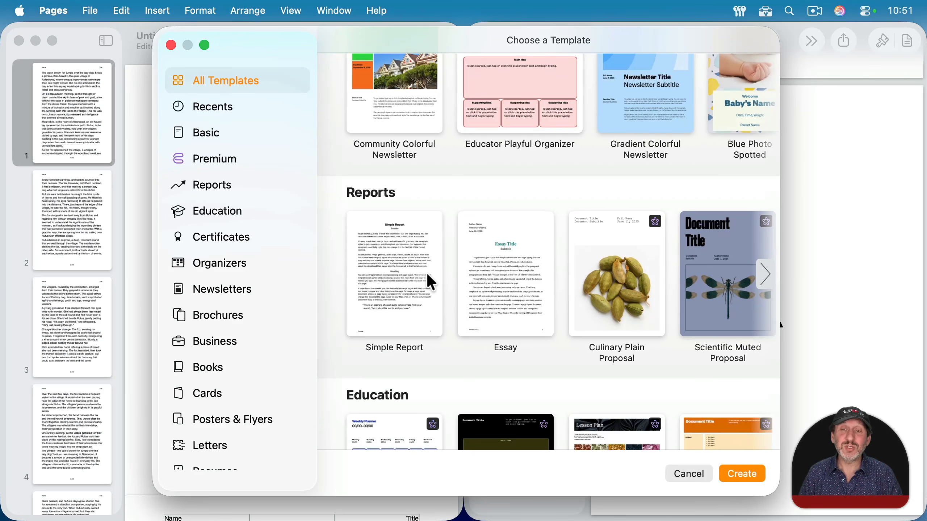
pyautogui.scroll(15, 474, 219)
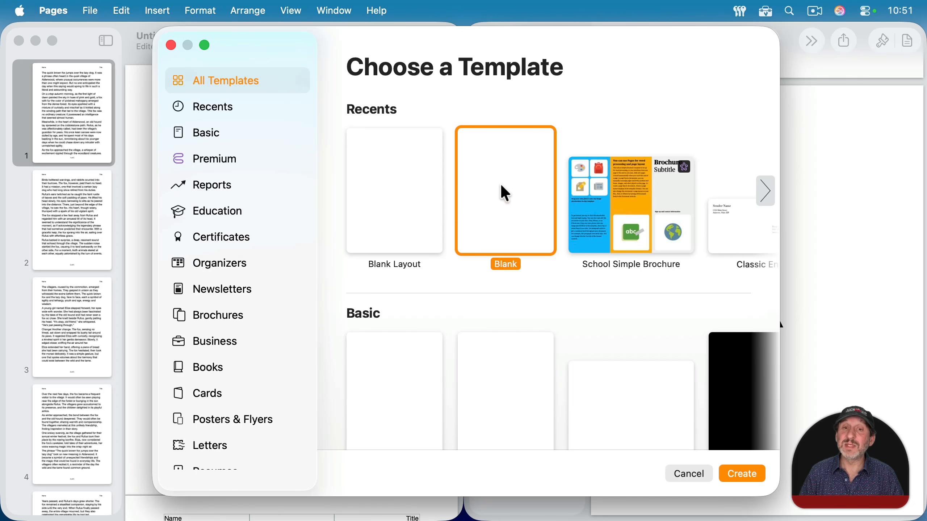
pyautogui.click(418, 172)
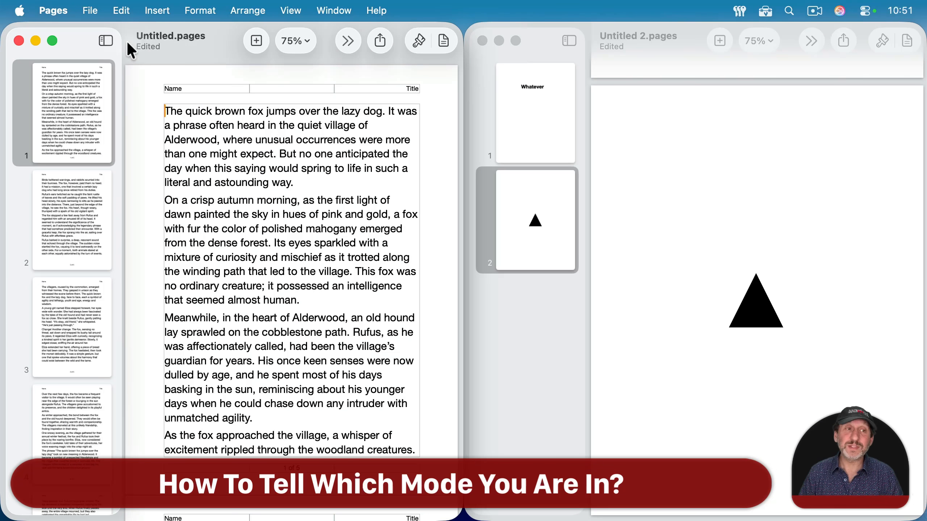
# Check which mode conversion command is offered for the Untitled document and for Untitled 2
pyautogui.click(90, 11)
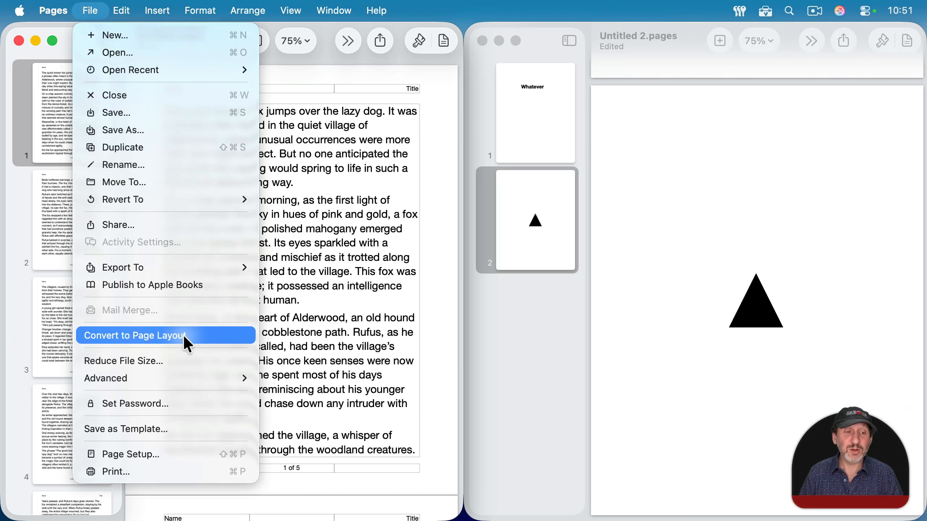
pyautogui.click(212, 336)
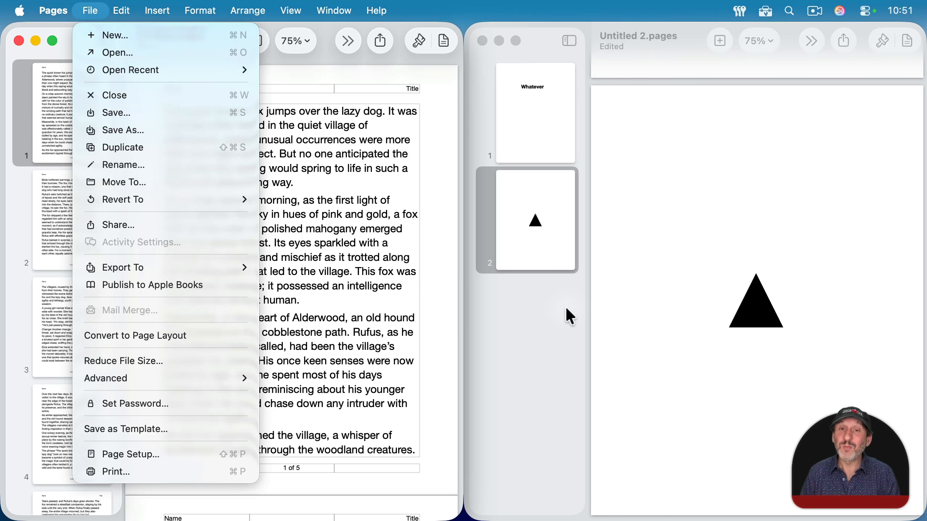
pyautogui.click(571, 310)
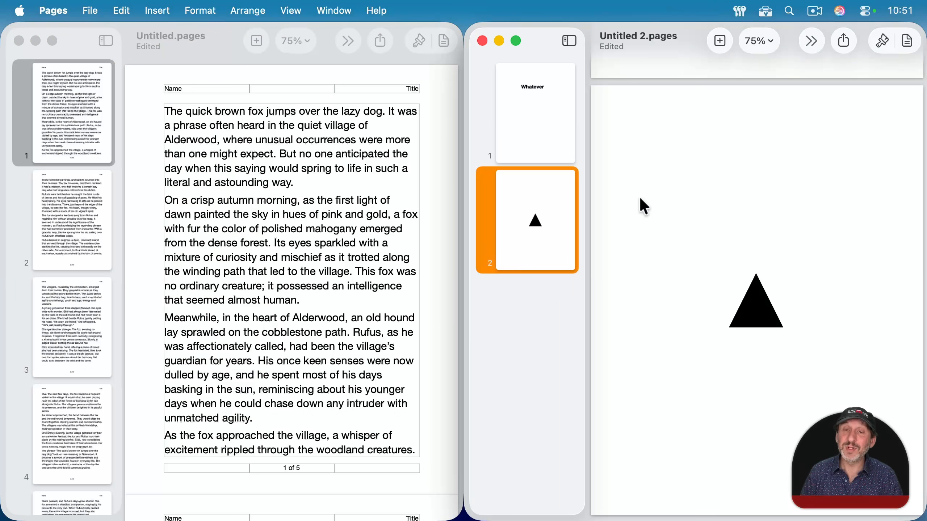
pyautogui.click(91, 10)
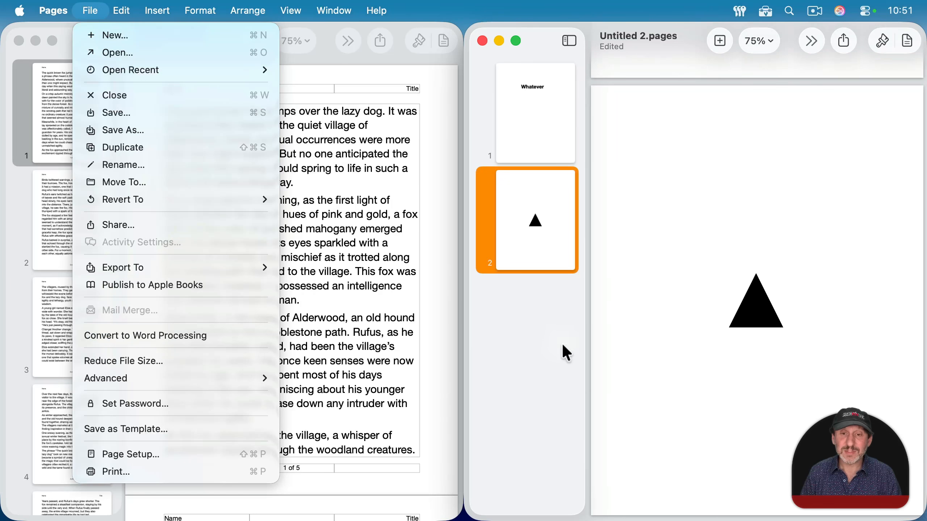
pyautogui.click(474, 330)
# Examine the Document Body setting in the document settings of Untitled and of Untitled 2
pyautogui.click(439, 274)
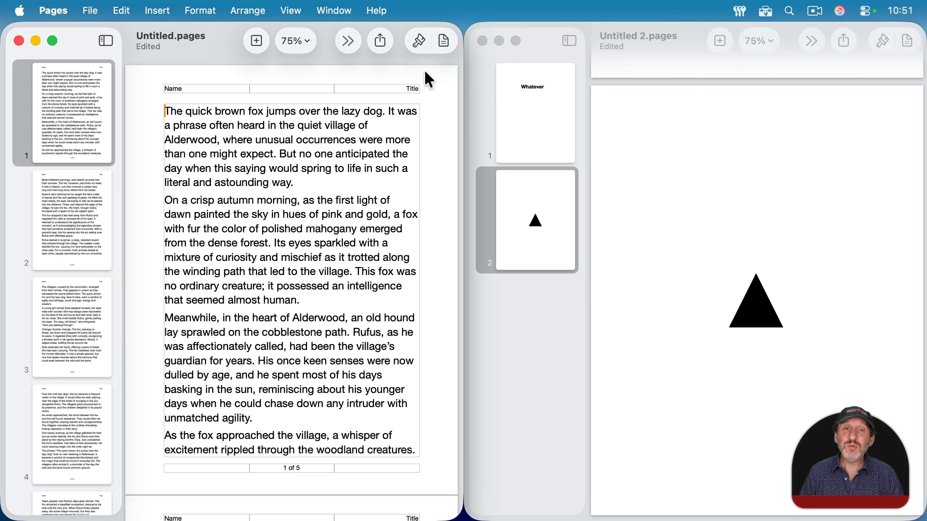
pyautogui.click(420, 40)
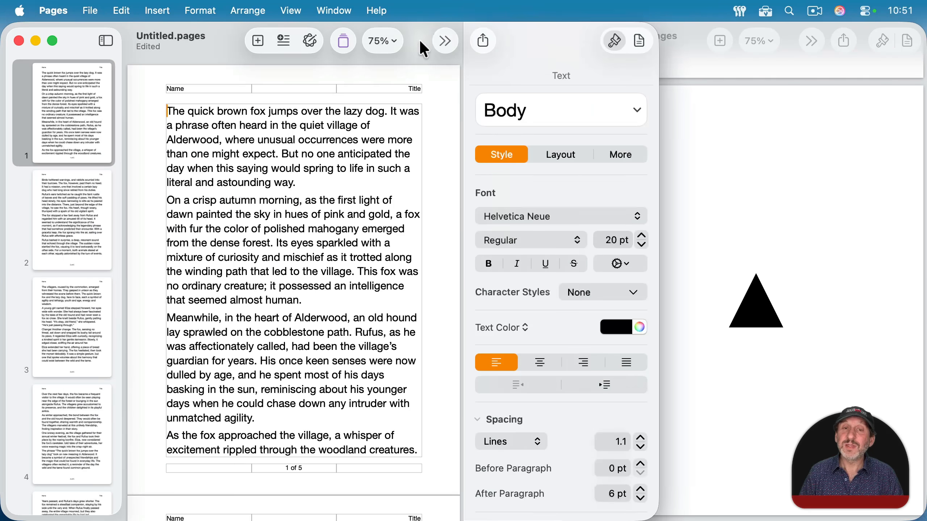
pyautogui.click(638, 41)
pyautogui.scroll(-5, 585, 216)
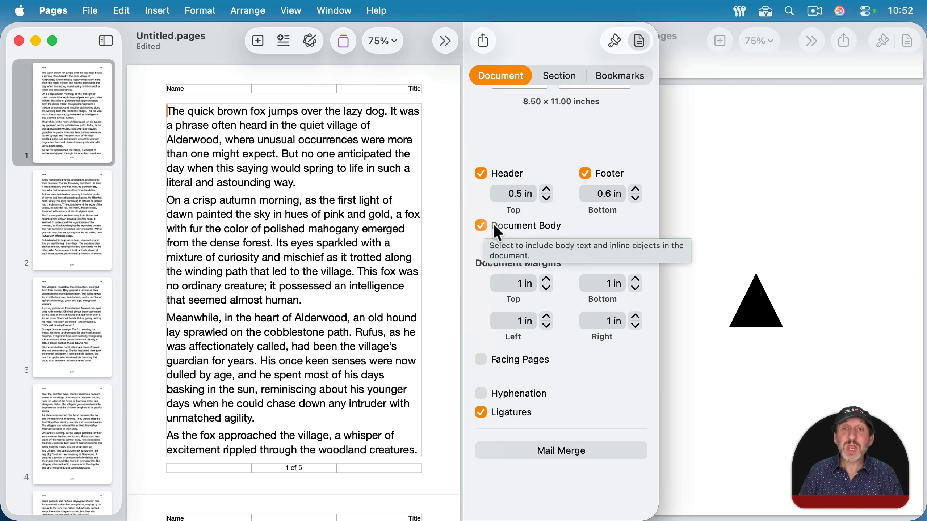
pyautogui.click(734, 153)
pyautogui.click(884, 41)
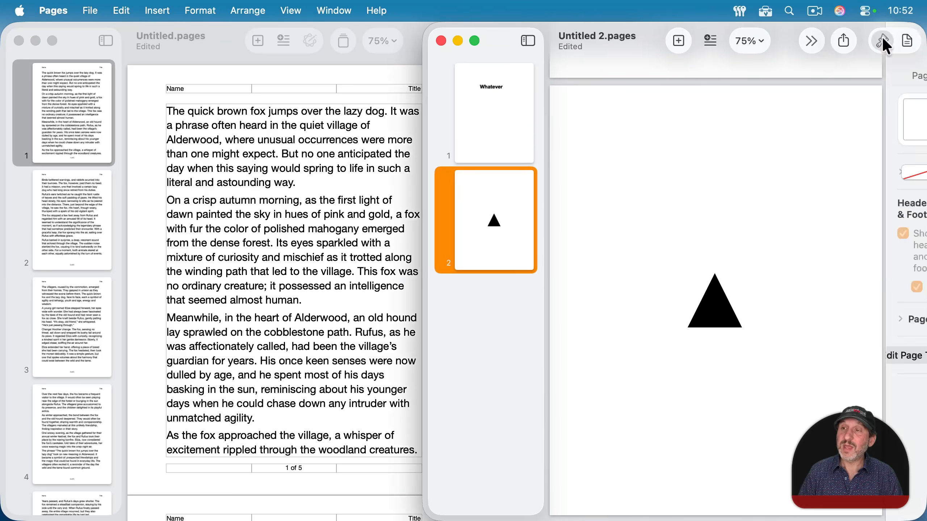
pyautogui.click(906, 41)
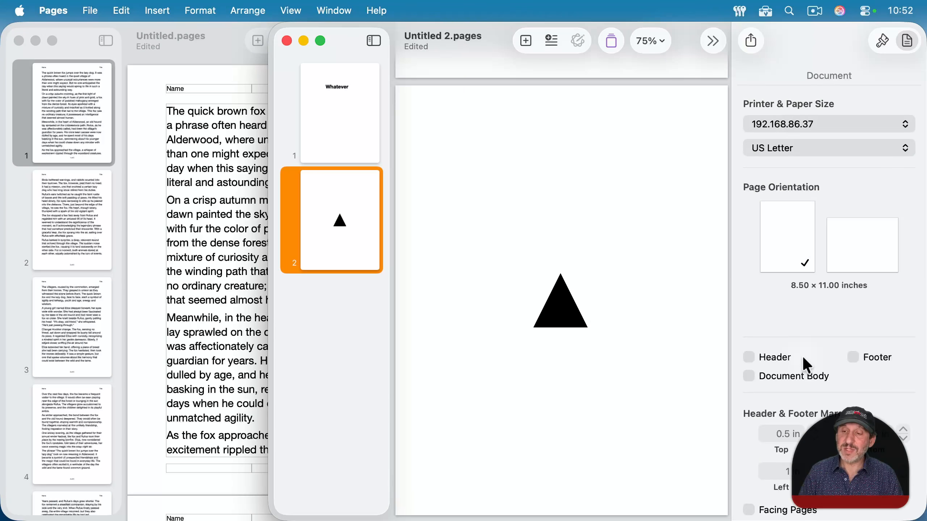
pyautogui.scroll(-3, 784, 351)
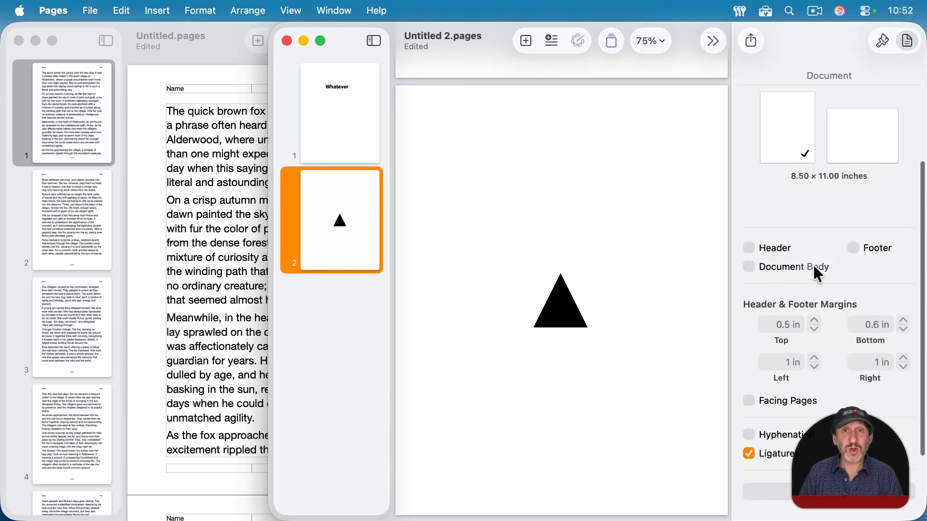
# Convert Untitled 2 to a word processing document, and check the body text area on page 1
pyautogui.click(90, 10)
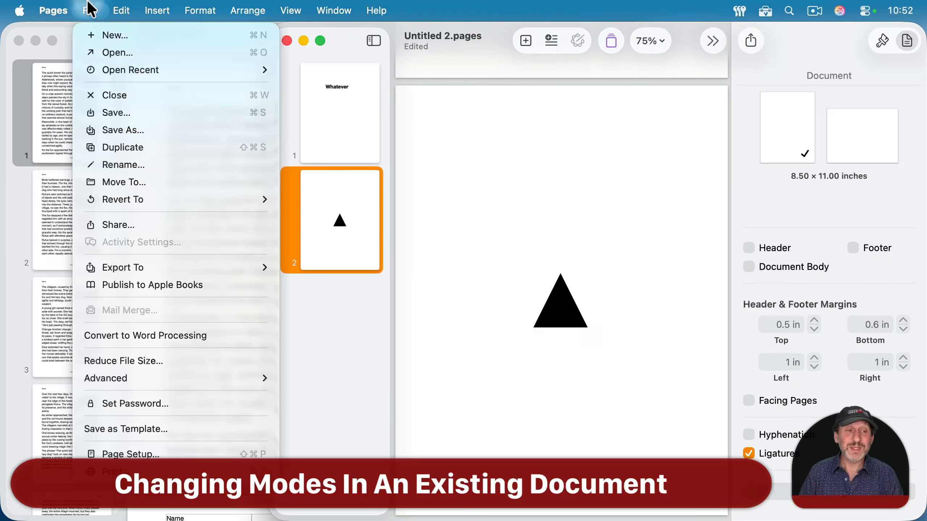
pyautogui.click(140, 338)
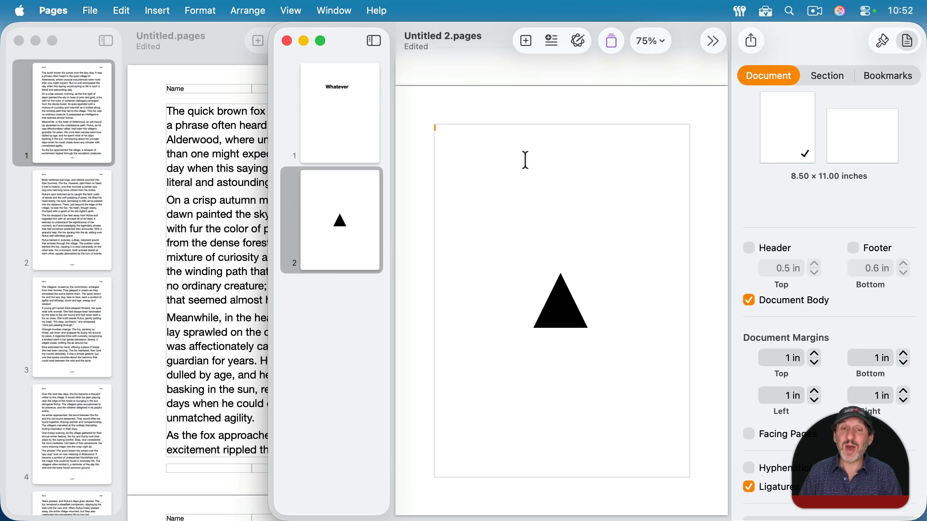
pyautogui.click(381, 124)
pyautogui.click(507, 166)
pyautogui.click(489, 134)
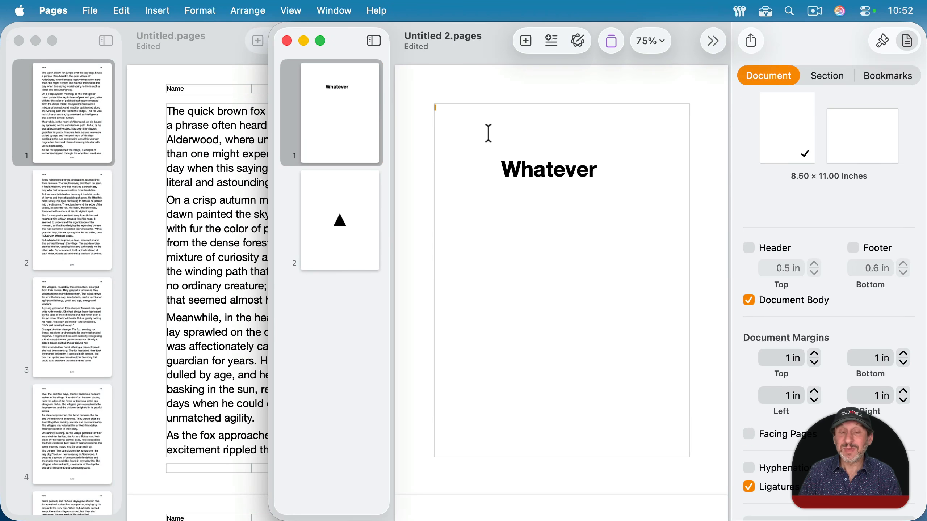
# Undo the conversion of Untitled 2 to word processing, and check page 2
pyautogui.press('super+z')
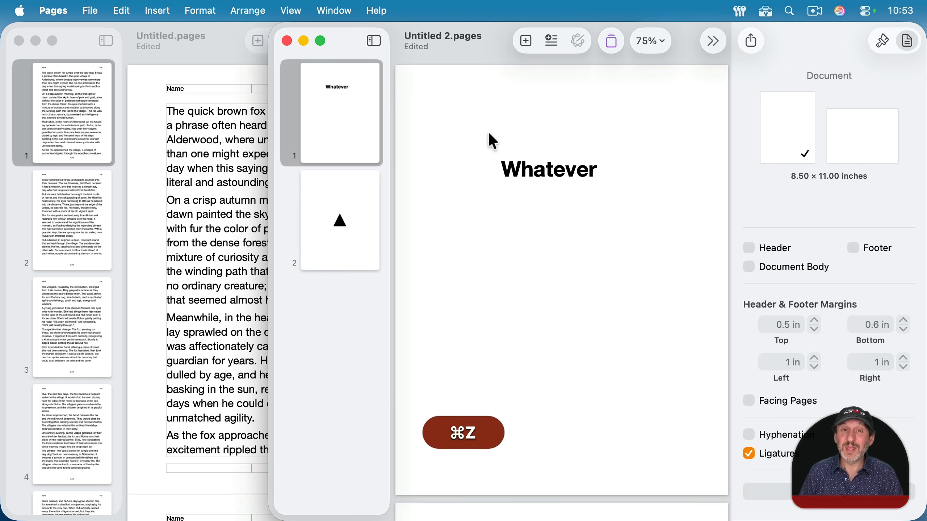
pyautogui.click(367, 213)
pyautogui.click(415, 193)
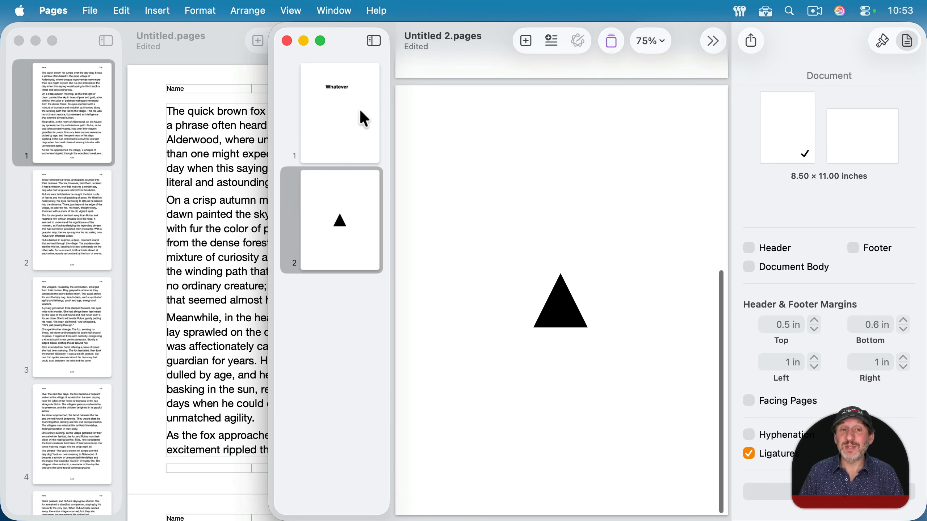
# Convert the Untitled document to page layout, accepting the removal of its body text and inline objects
pyautogui.click(174, 126)
pyautogui.click(89, 10)
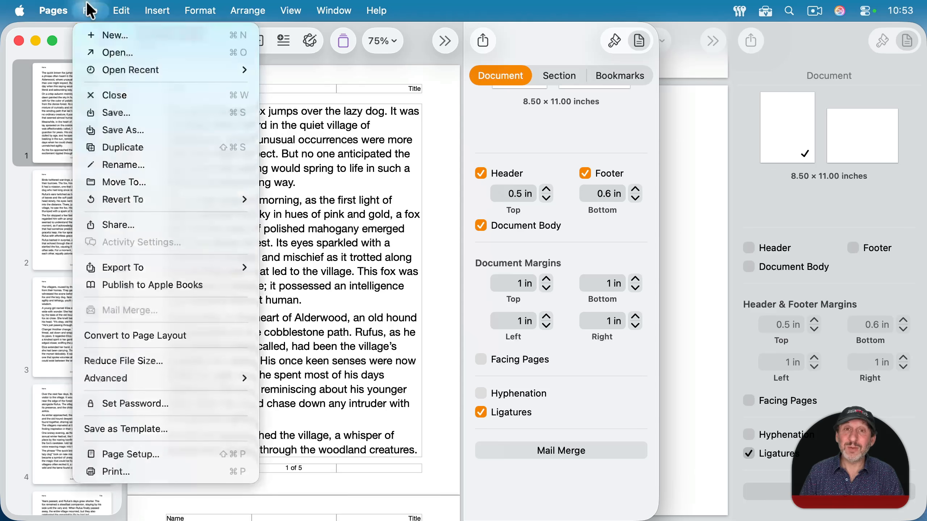
pyautogui.click(120, 337)
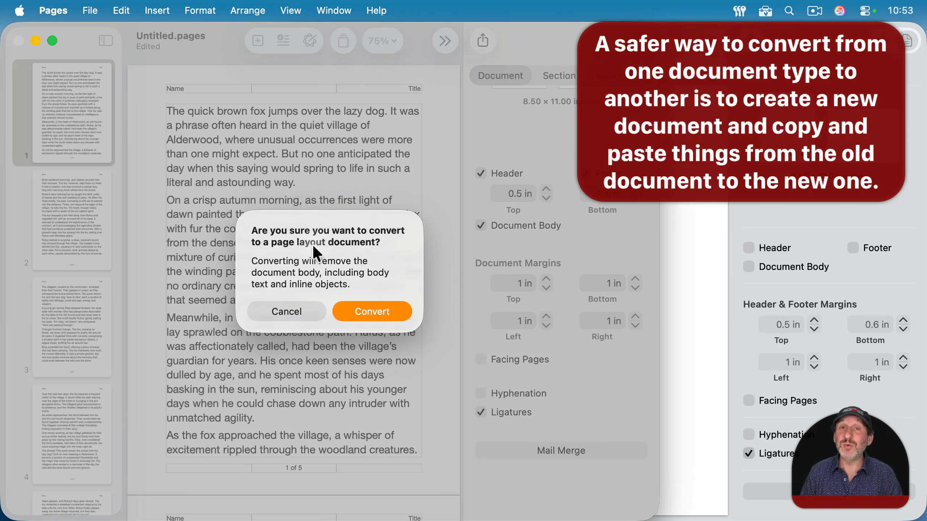
pyautogui.click(372, 312)
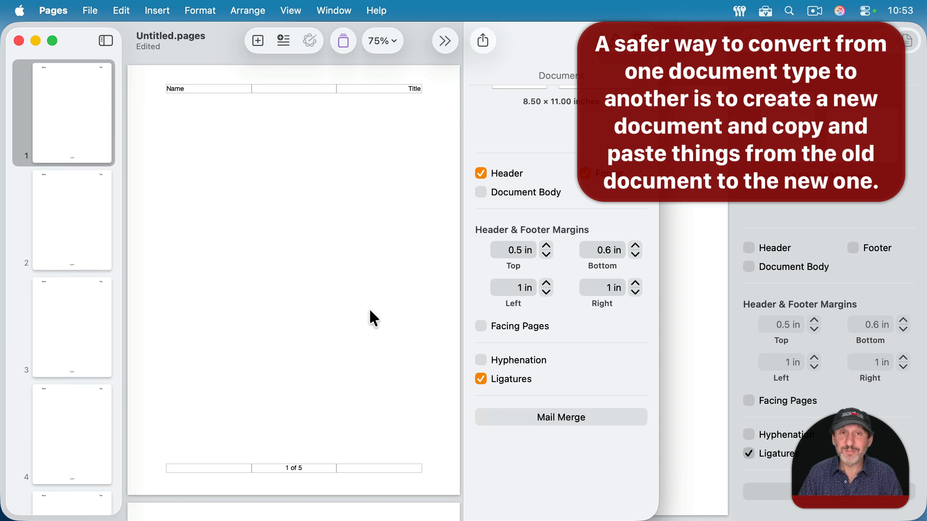
# Undo the conversion of the Untitled document to page layout
pyautogui.press('super+z')
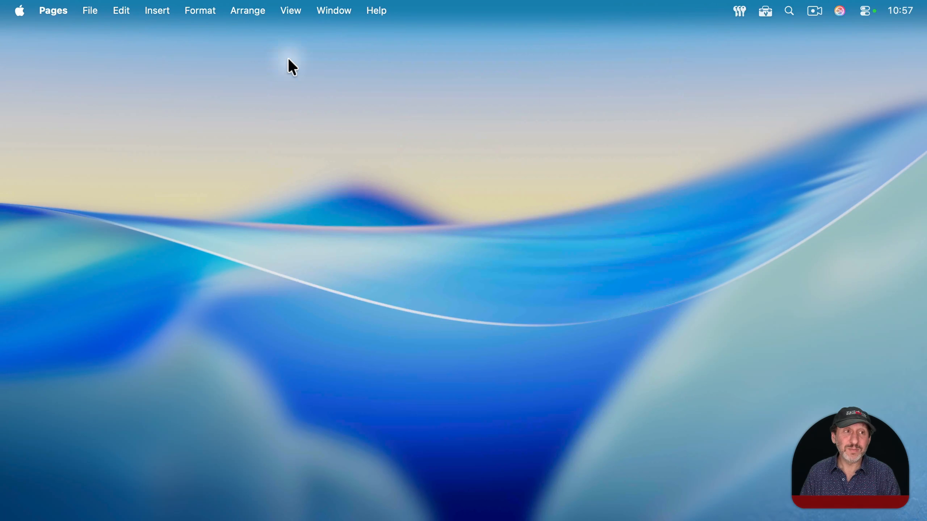
# In the general settings, make new documents use a default template instead of the template chooser, and choose the Blank template
pyautogui.click(68, 9)
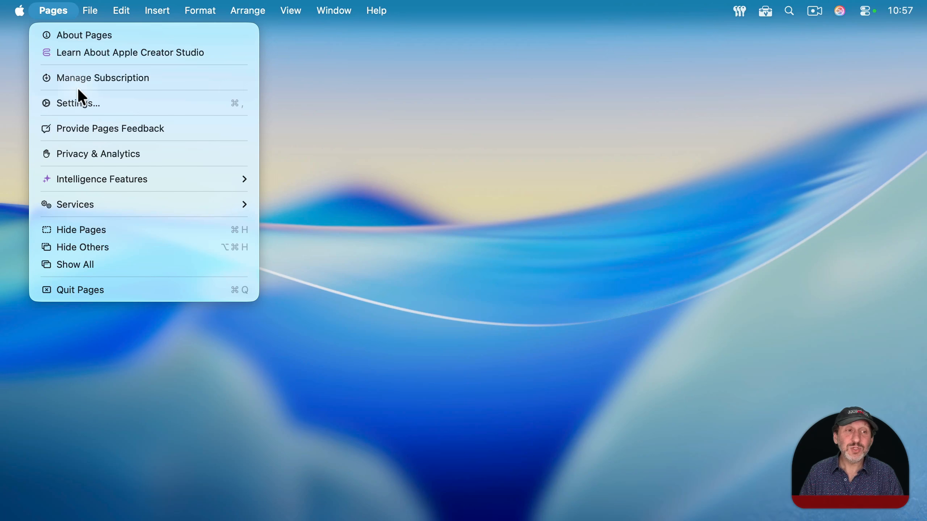
pyautogui.click(80, 109)
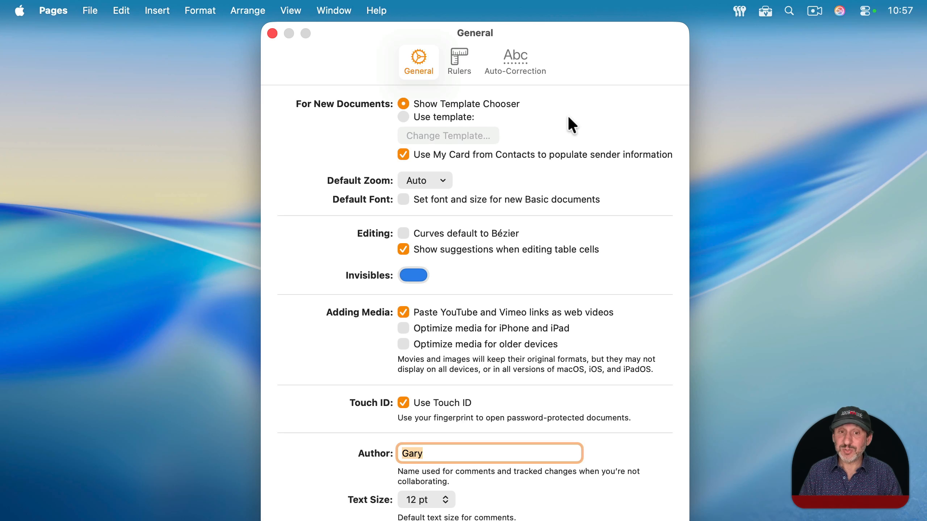
pyautogui.click(452, 118)
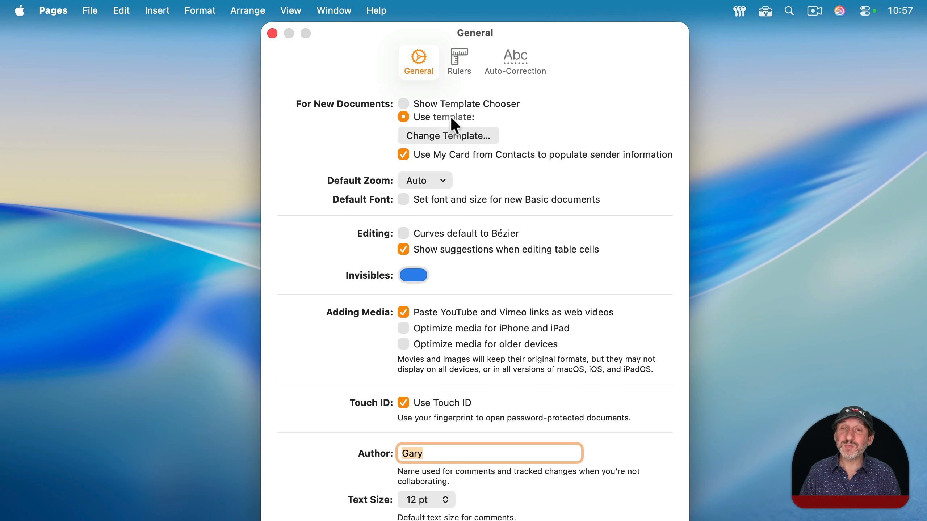
pyautogui.click(428, 137)
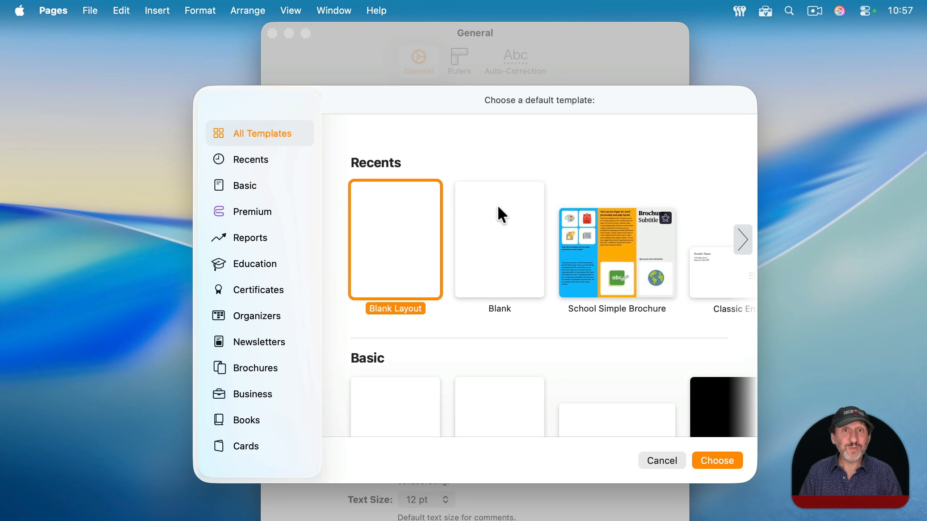
pyautogui.click(499, 228)
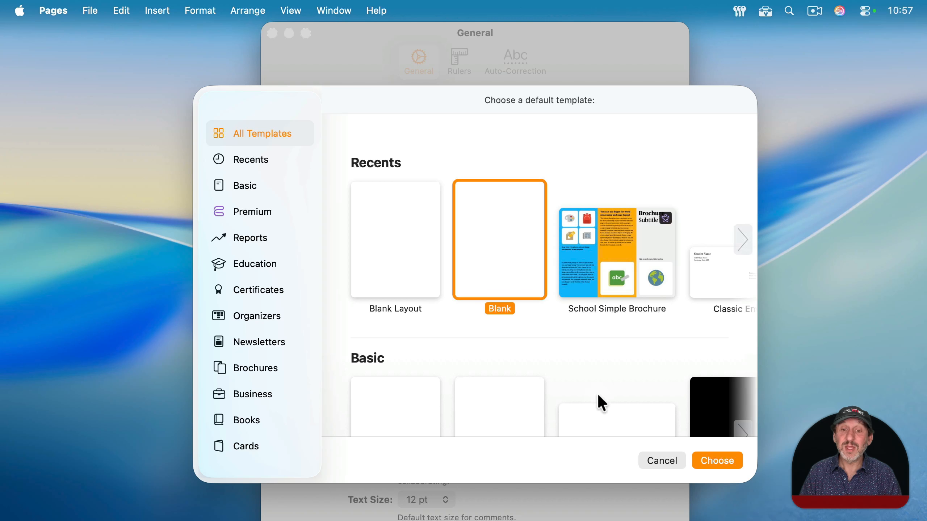
pyautogui.click(724, 463)
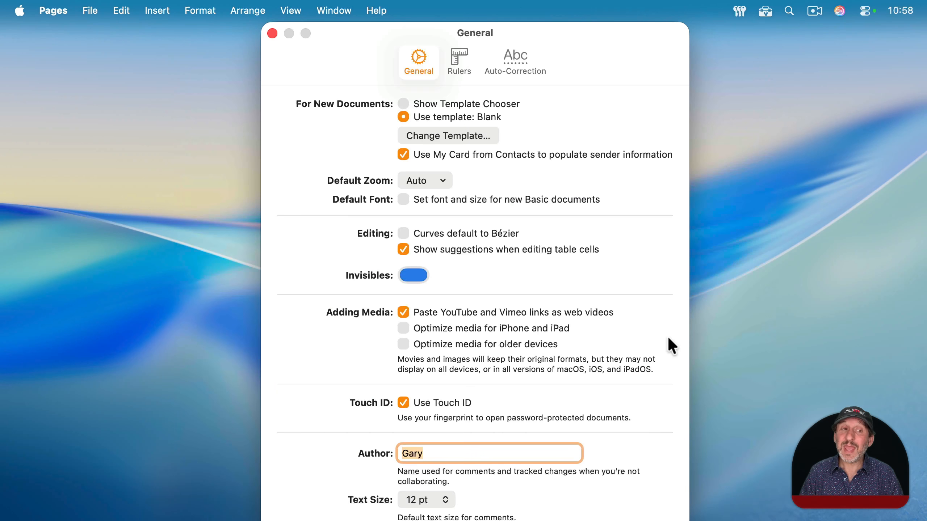
# Create a new document based on the default template
pyautogui.click(96, 16)
pyautogui.click(99, 33)
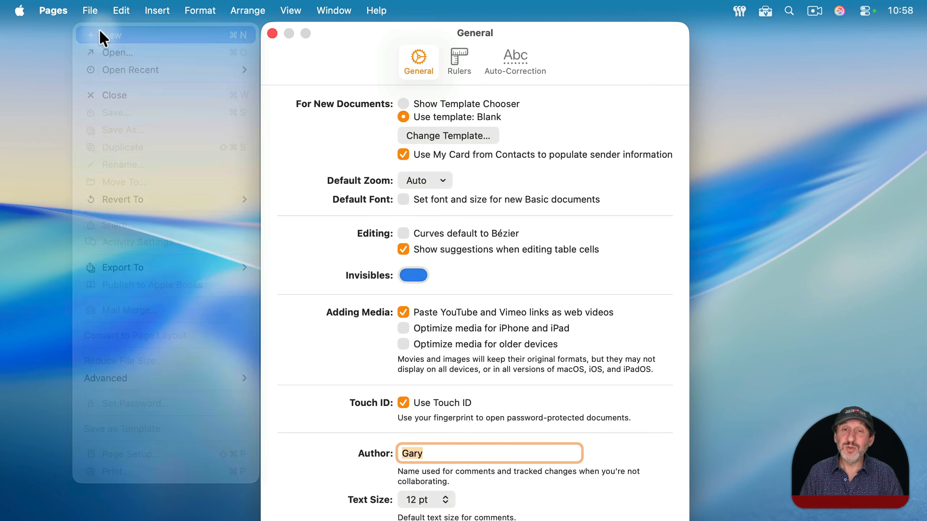